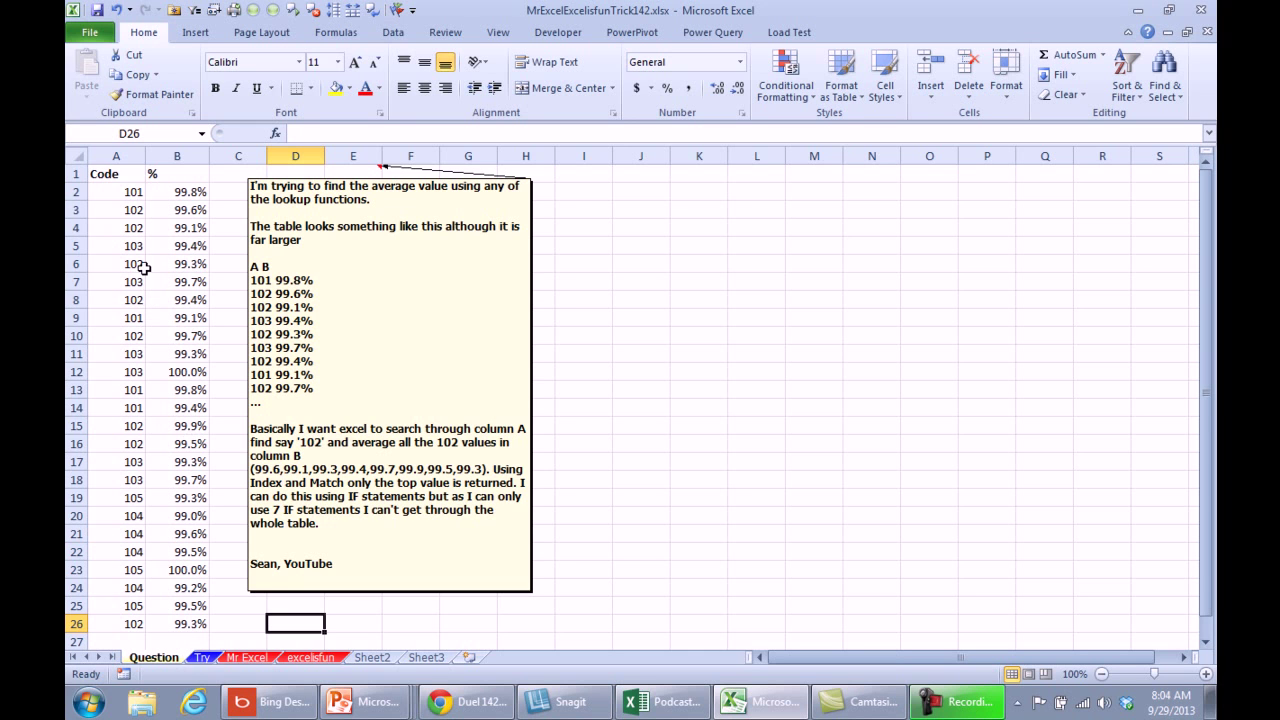
- On the Mr Excel worksheet, create a PivotTable from range A1:B26, placed in the existing worksheet at cell D3
{"action": "left_click", "coordinate": [247, 657]}
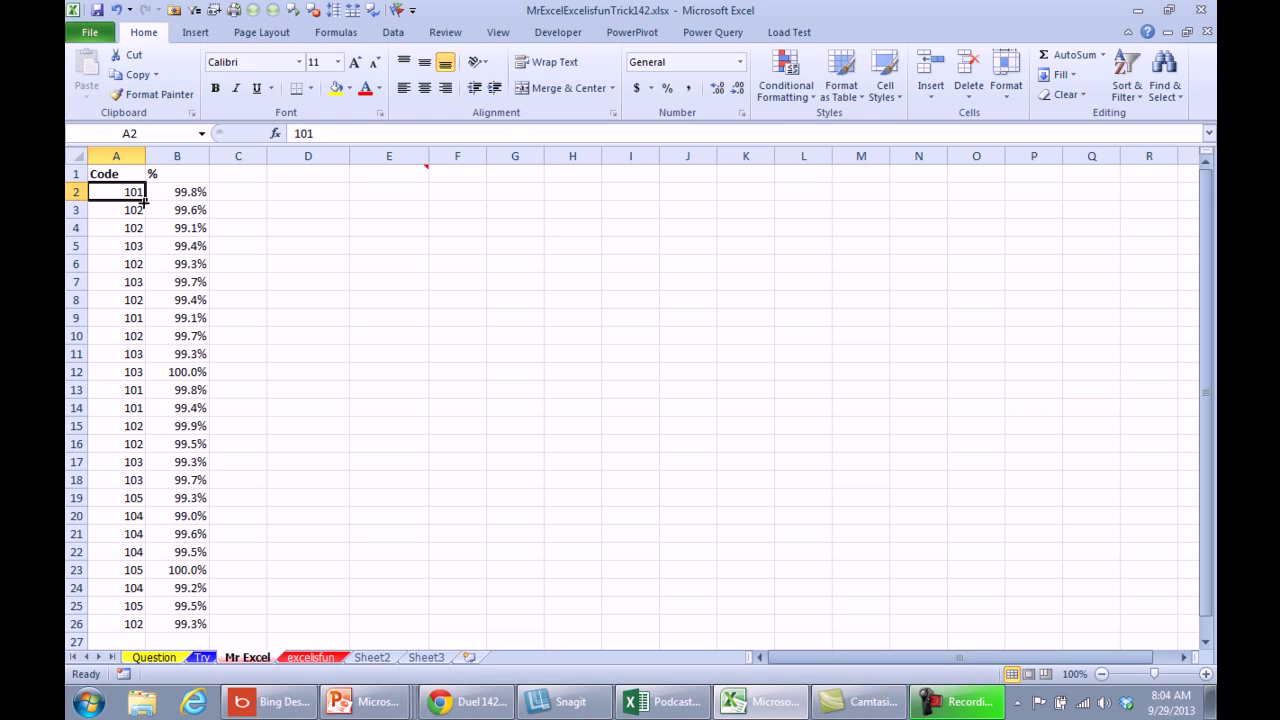
{"action": "left_click", "coordinate": [193, 32]}
{"action": "left_click", "coordinate": [93, 64]}
{"action": "left_click", "coordinate": [639, 349]}
{"action": "left_click", "coordinate": [332, 210]}
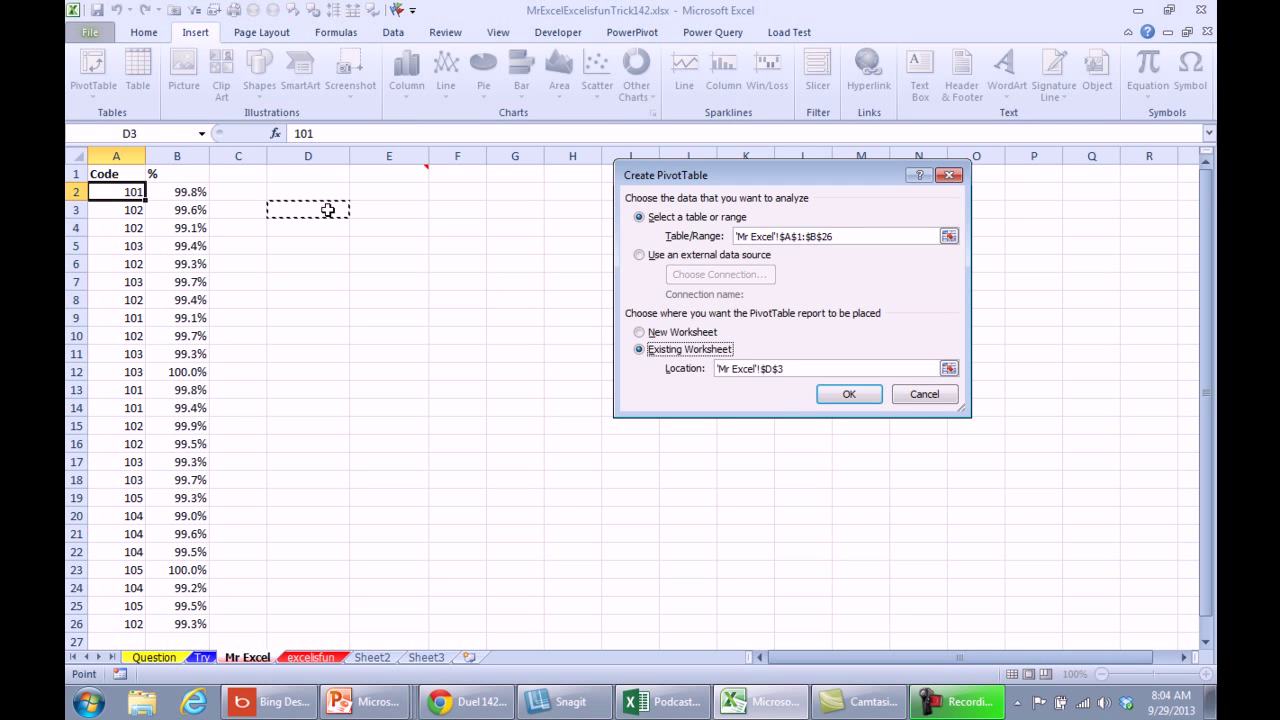
{"action": "left_click", "coordinate": [849, 394]}
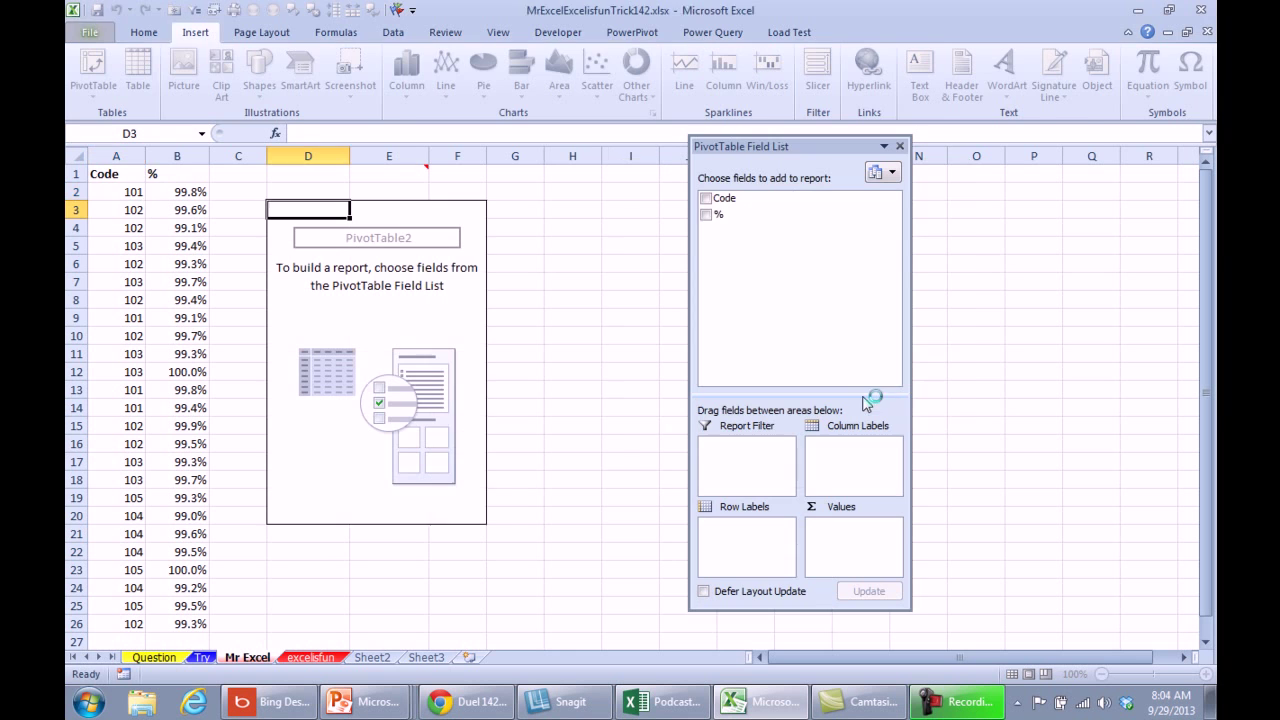
- Add Code as the pivot table's row labels and % as its values field
{"action": "left_click", "coordinate": [705, 199]}
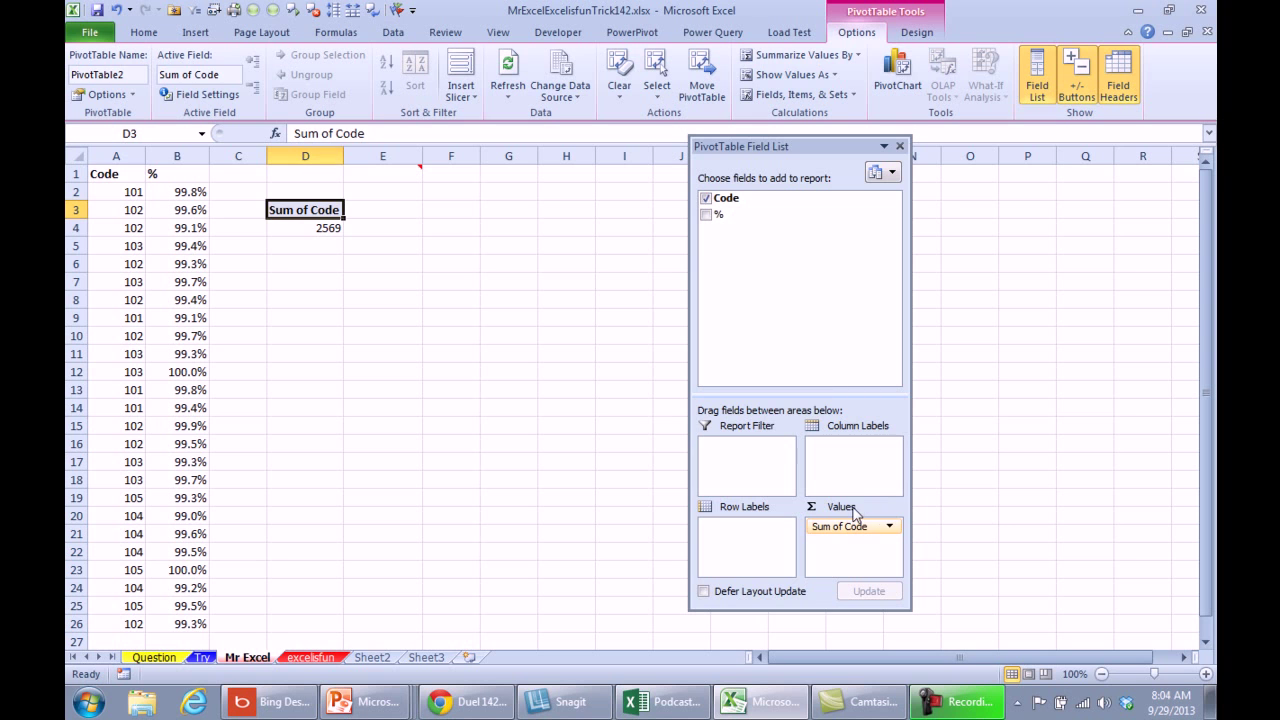
{"action": "key", "text": "ctrl+z"}
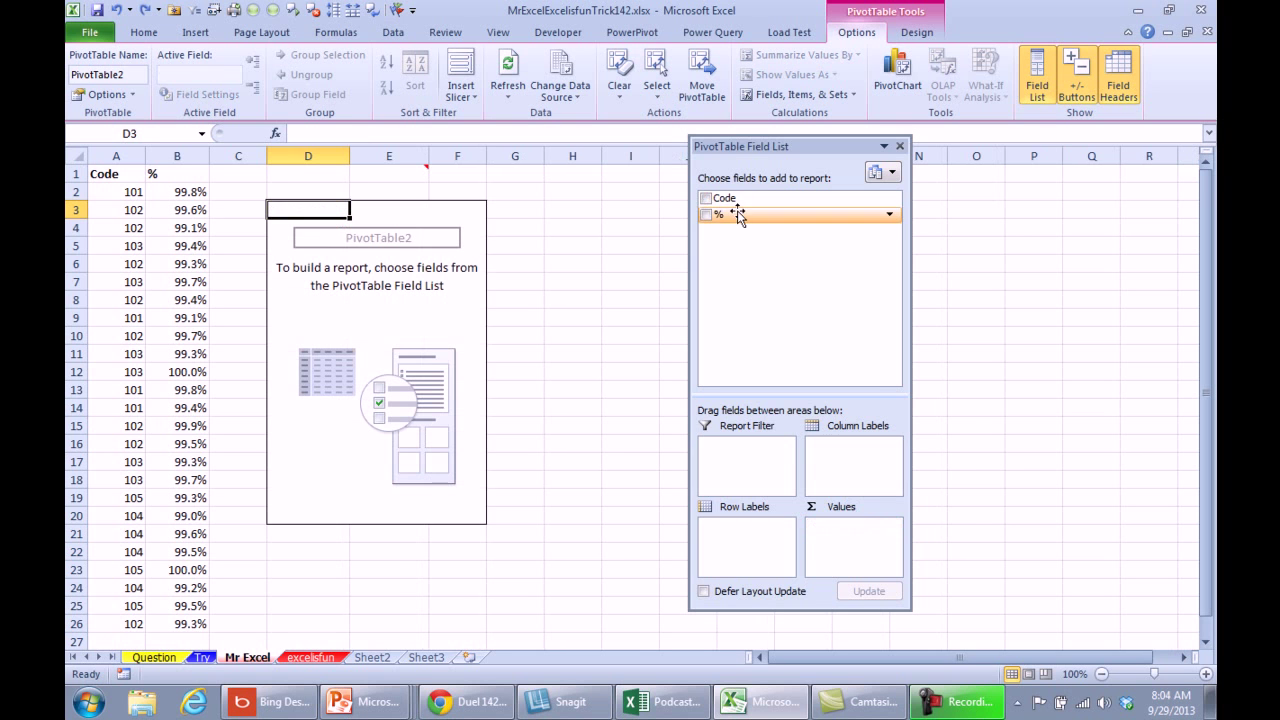
{"action": "left_click_drag", "start_coordinate": [731, 200], "coordinate": [750, 532]}
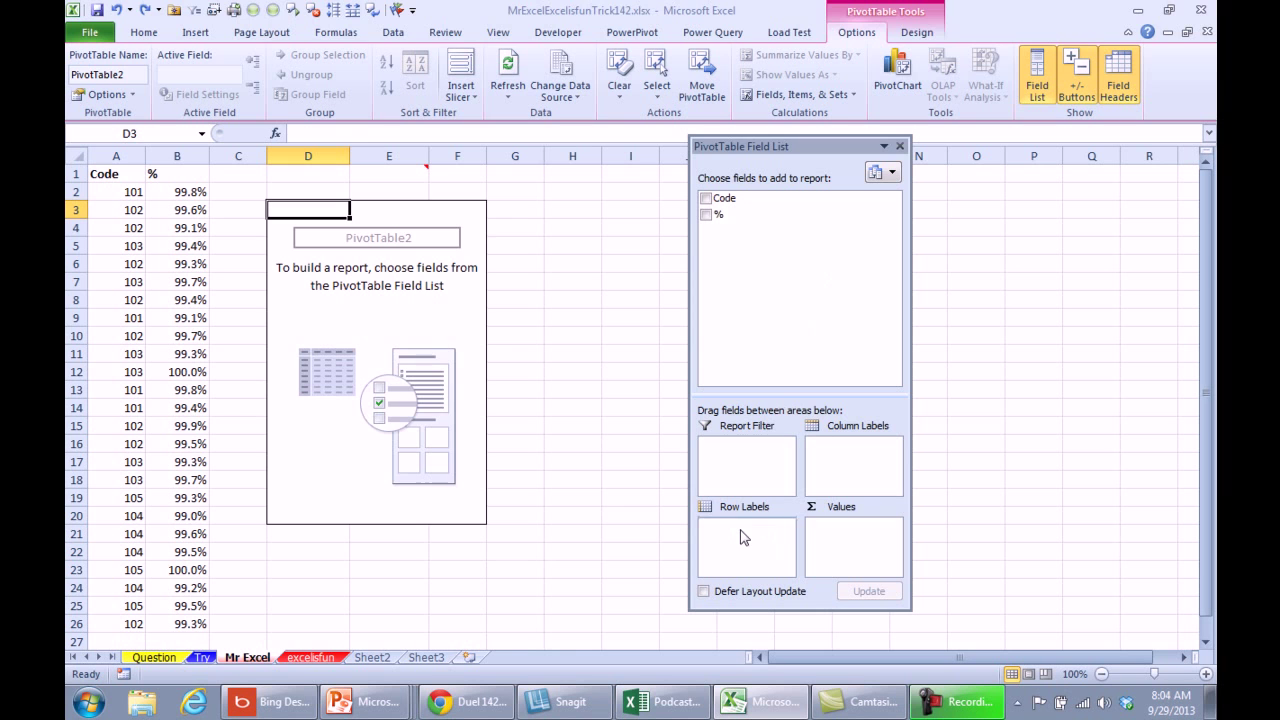
{"action": "left_click", "coordinate": [706, 216]}
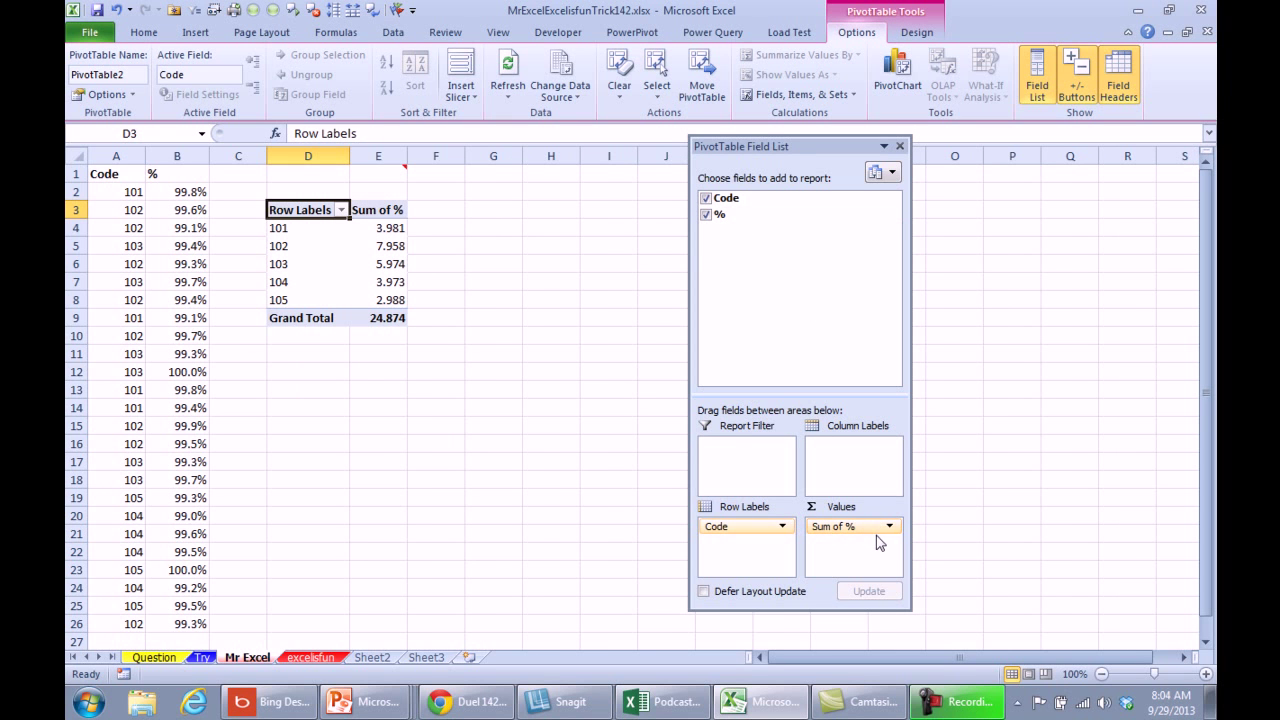
- Change the pivot table's % value field to summarize by Average
{"action": "left_click", "coordinate": [394, 230]}
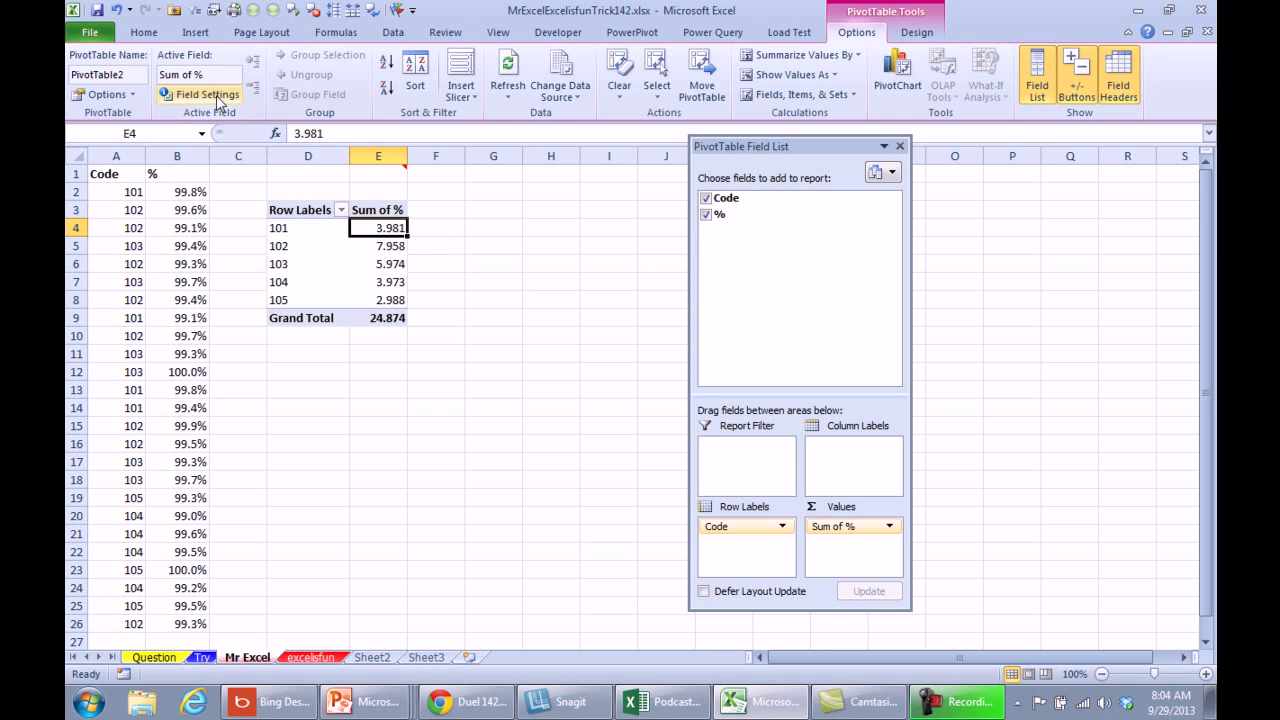
{"action": "left_click", "coordinate": [214, 96]}
{"action": "left_click", "coordinate": [682, 329]}
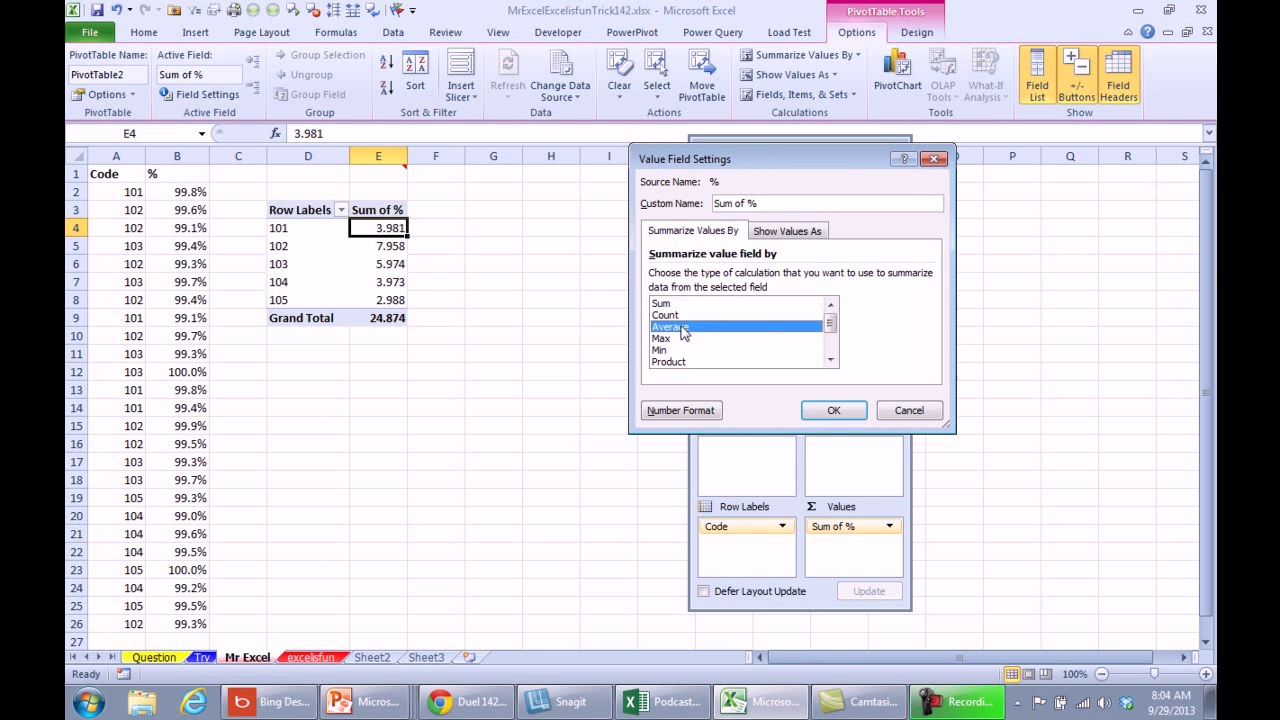
{"action": "left_click", "coordinate": [822, 410]}
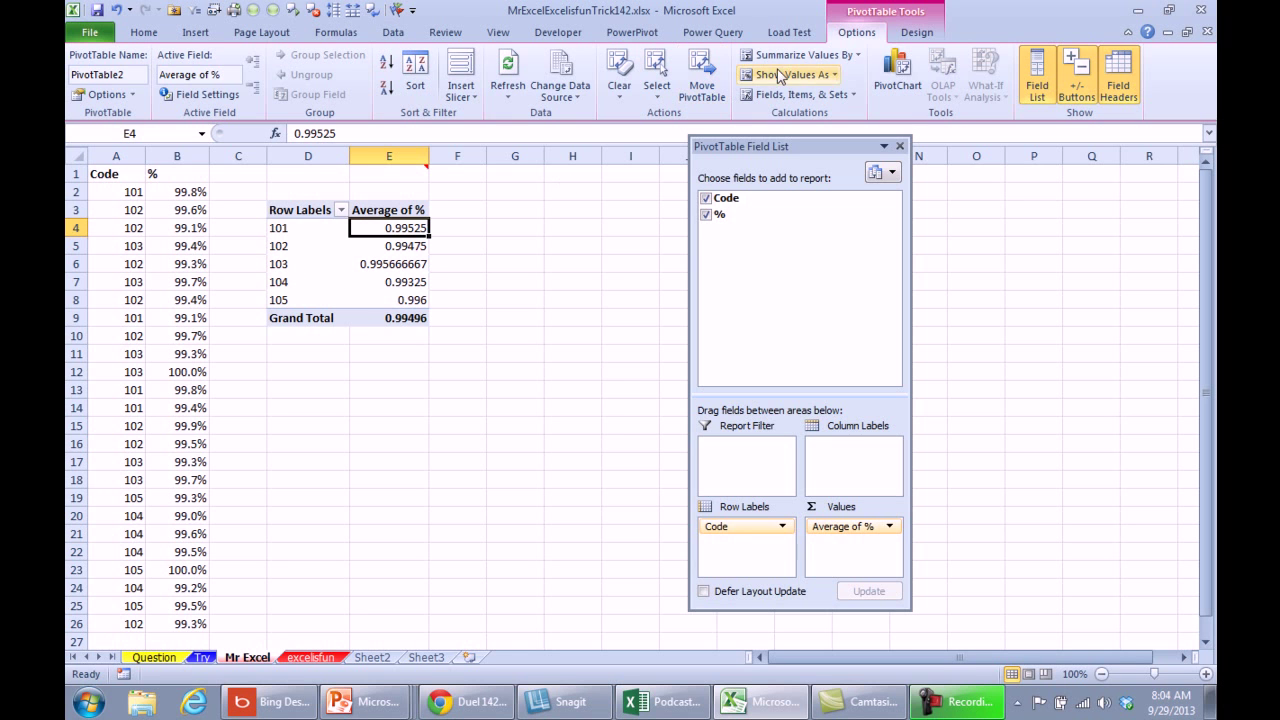
- Change the pivot table's report layout so the row heading shows the field name Code
{"action": "left_click", "coordinate": [912, 34]}
{"action": "left_click", "coordinate": [187, 106]}
{"action": "left_click", "coordinate": [221, 207]}
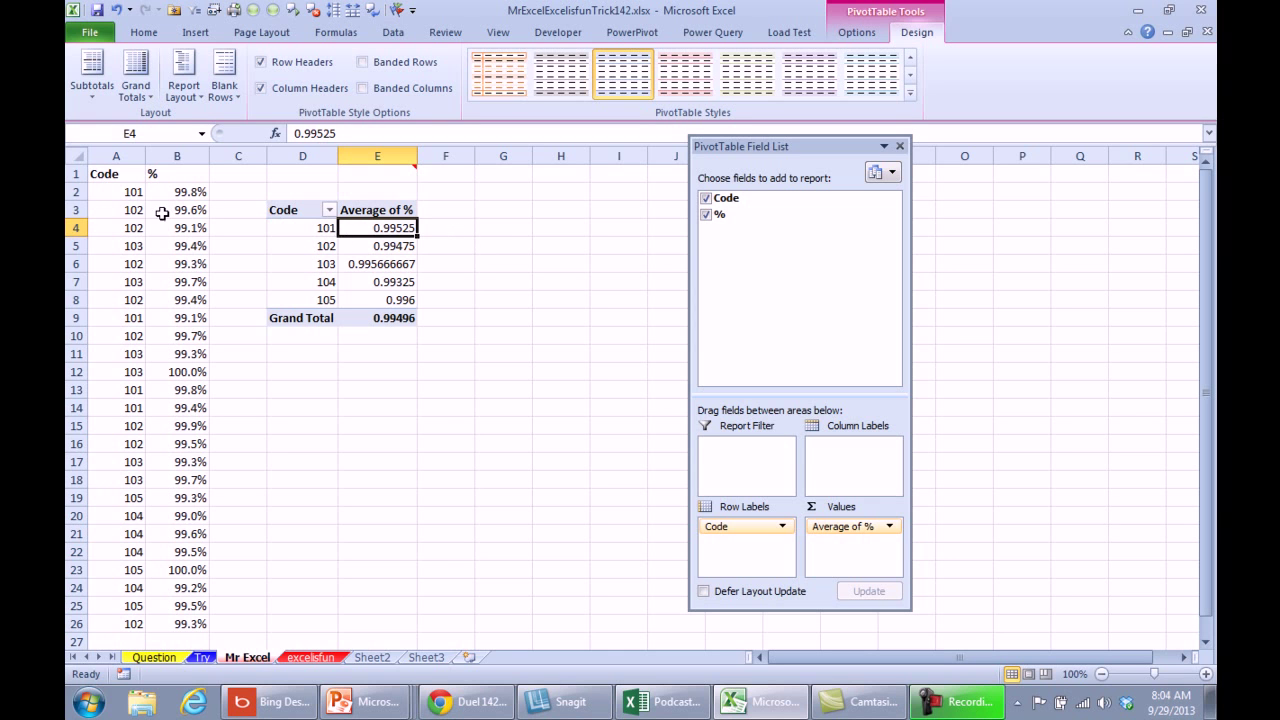
- Set the source percentage in cell B8 to 95%
{"action": "left_click", "coordinate": [856, 32]}
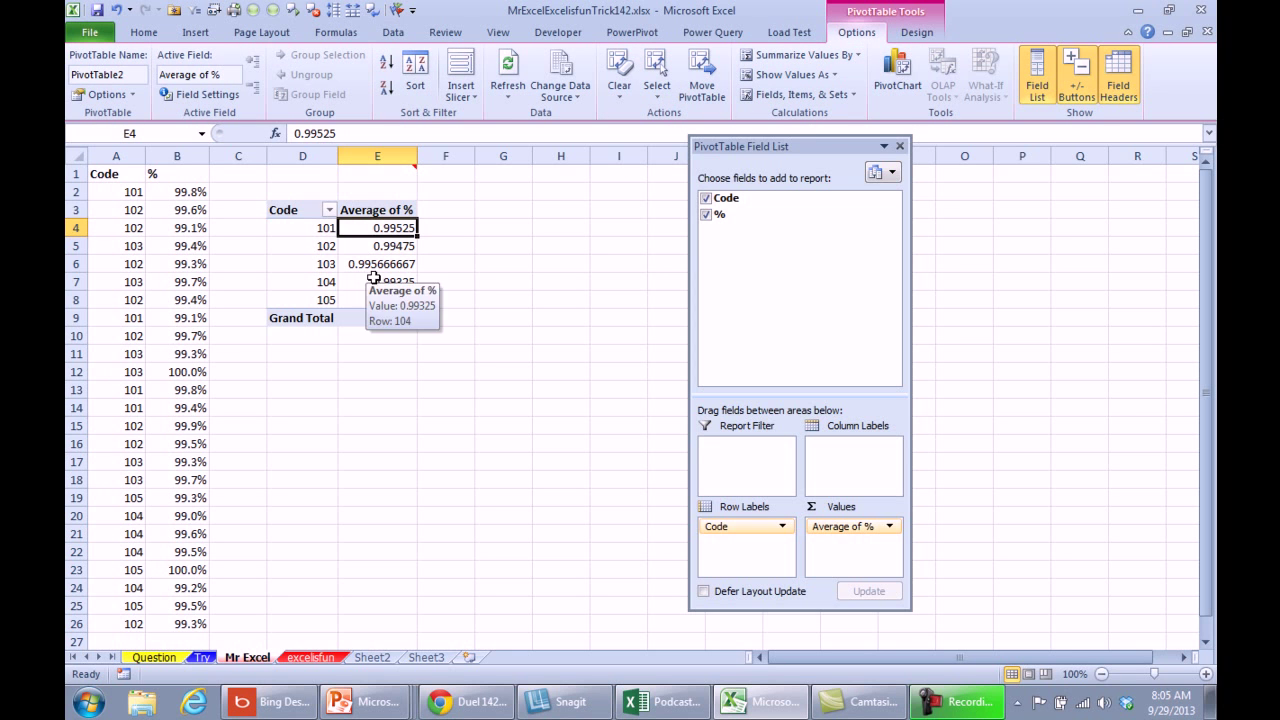
{"action": "left_click", "coordinate": [175, 300]}
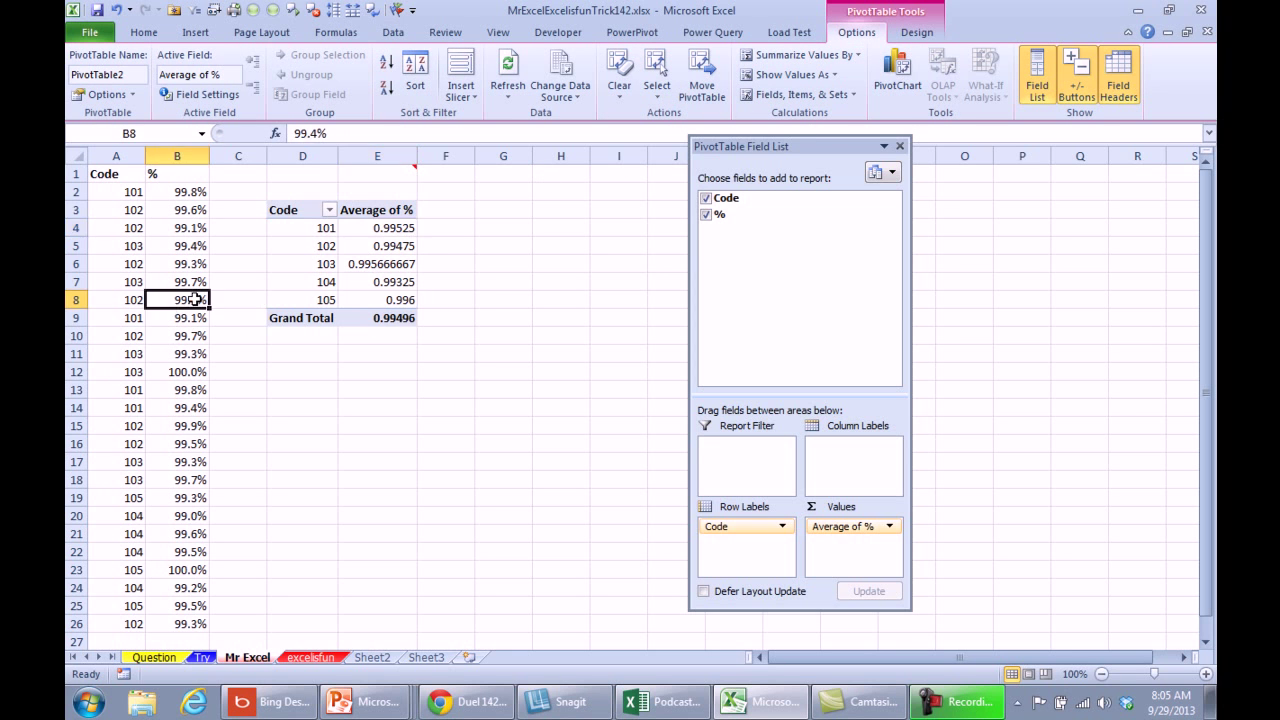
{"action": "type", "text": "95"}
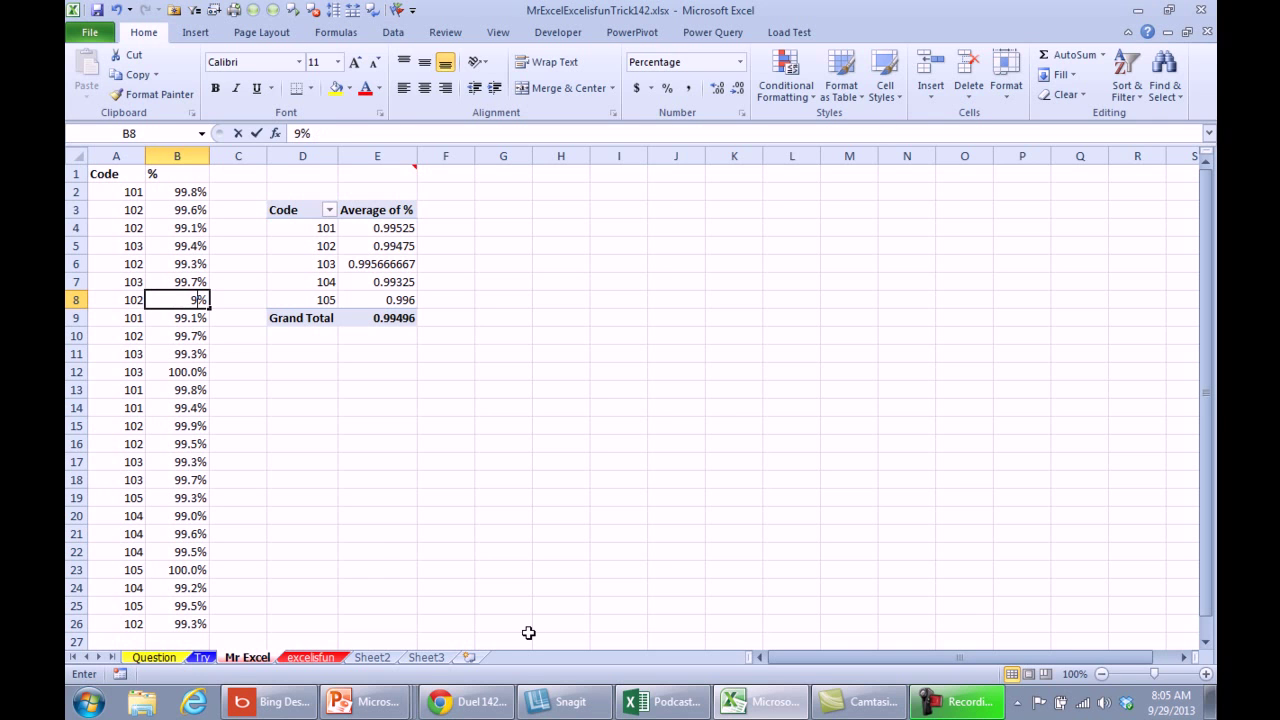
{"action": "key", "text": "Tab"}
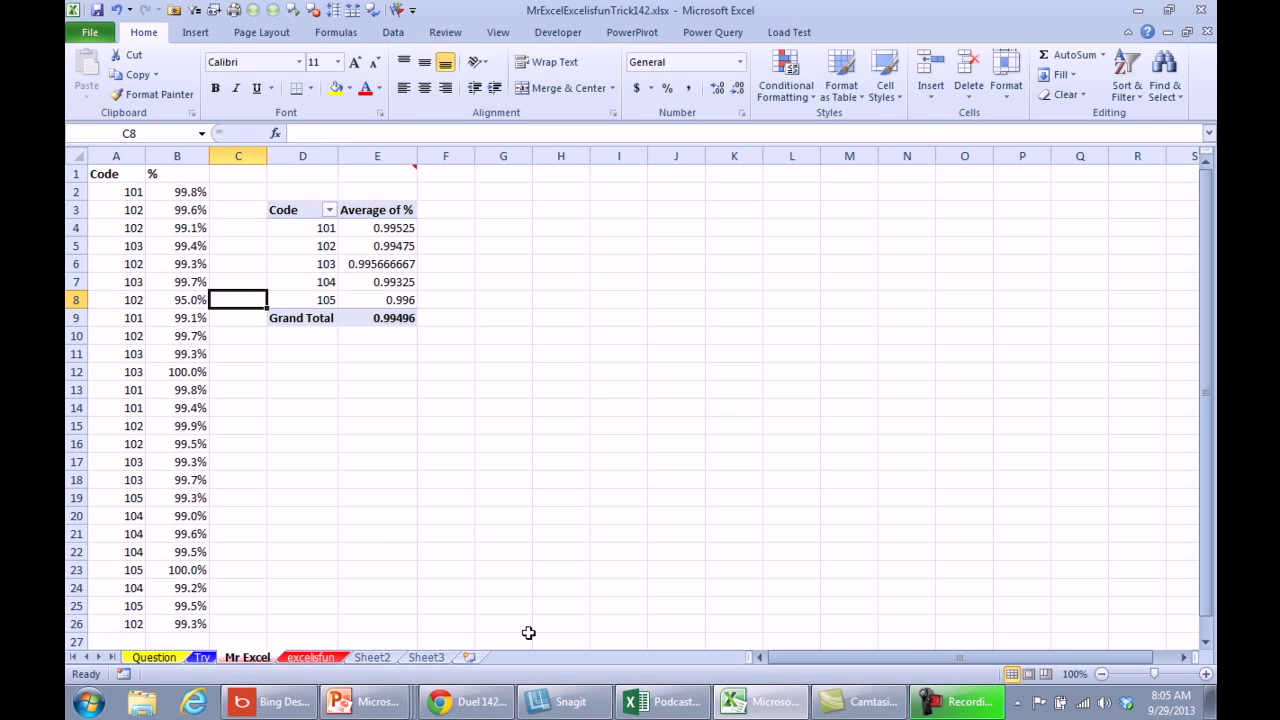
- Refresh the pivot table to pick up the edited source data
{"action": "left_click", "coordinate": [405, 286]}
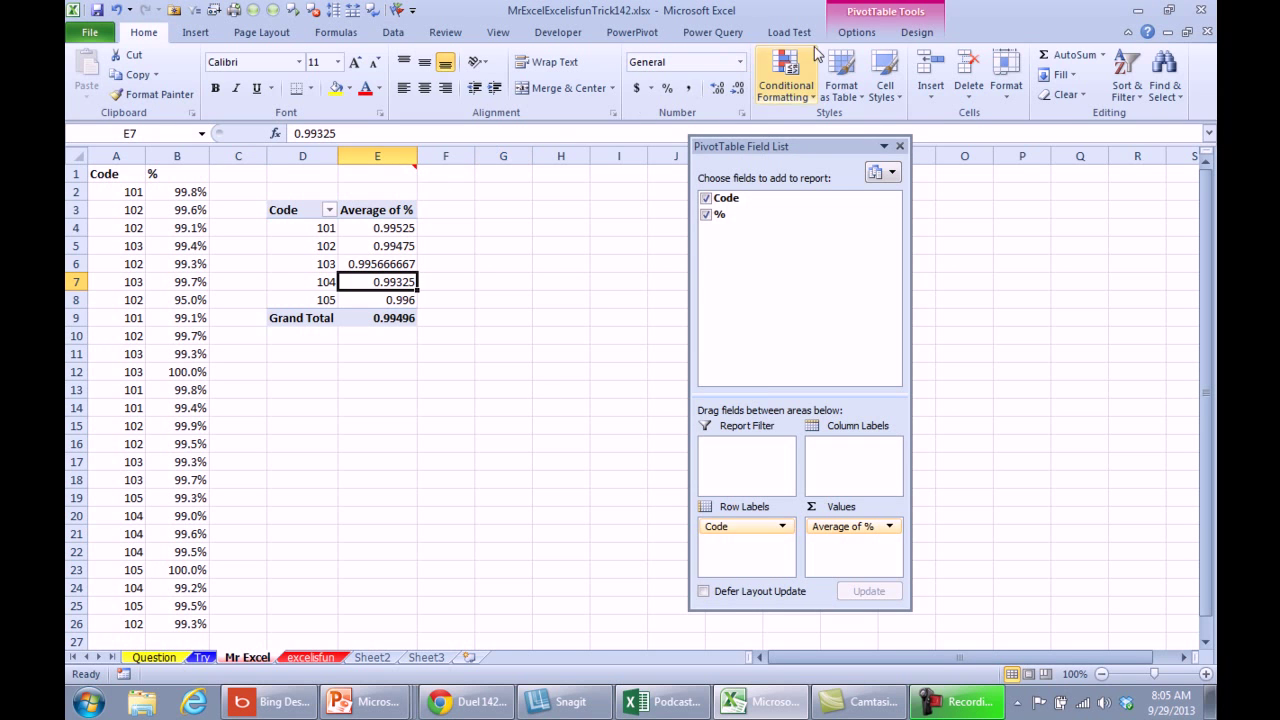
{"action": "left_click", "coordinate": [855, 32]}
{"action": "left_click", "coordinate": [508, 68]}
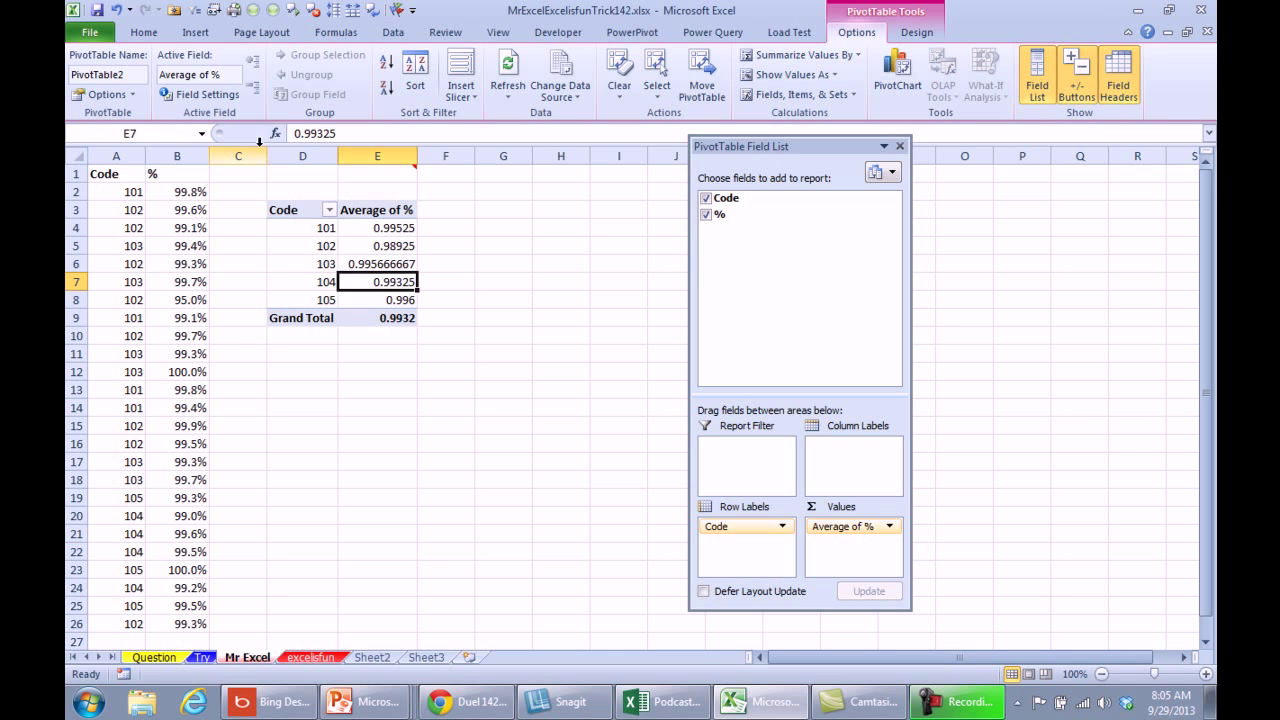
{"action": "left_click", "coordinate": [176, 93]}
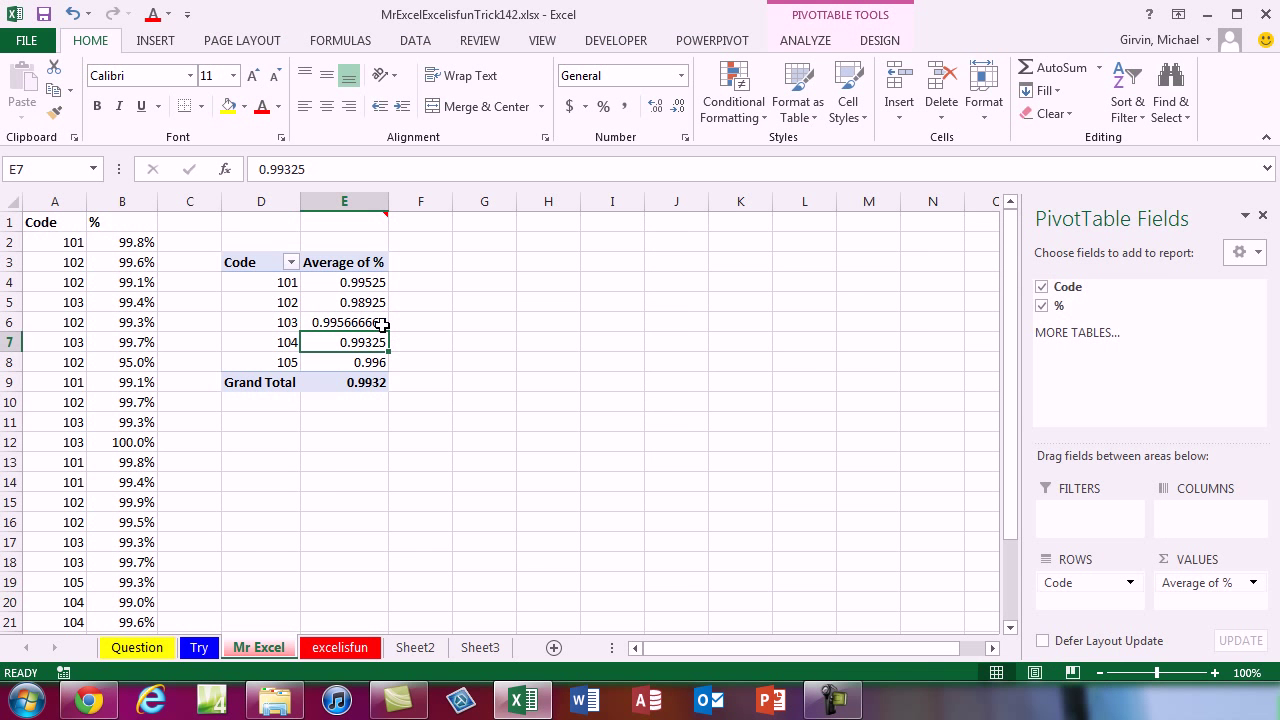
{"action": "mouse_move", "coordinate": [374, 325]}
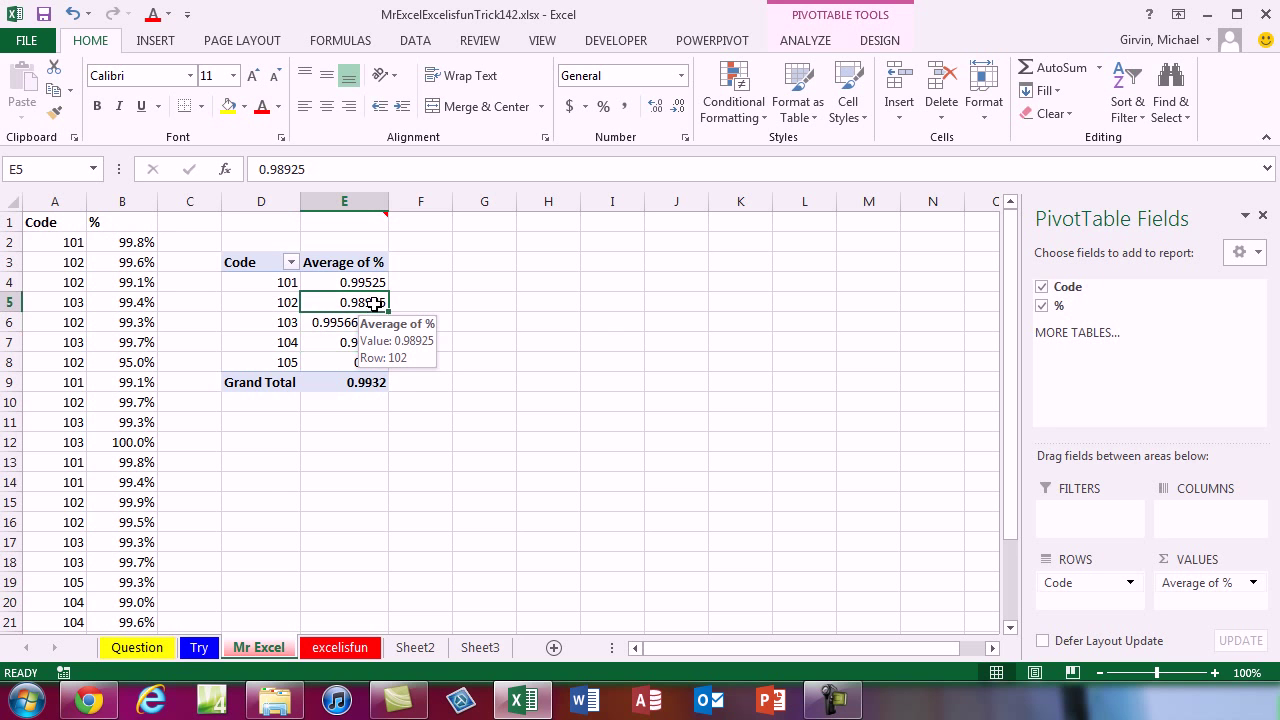
{"action": "left_click", "coordinate": [262, 304]}
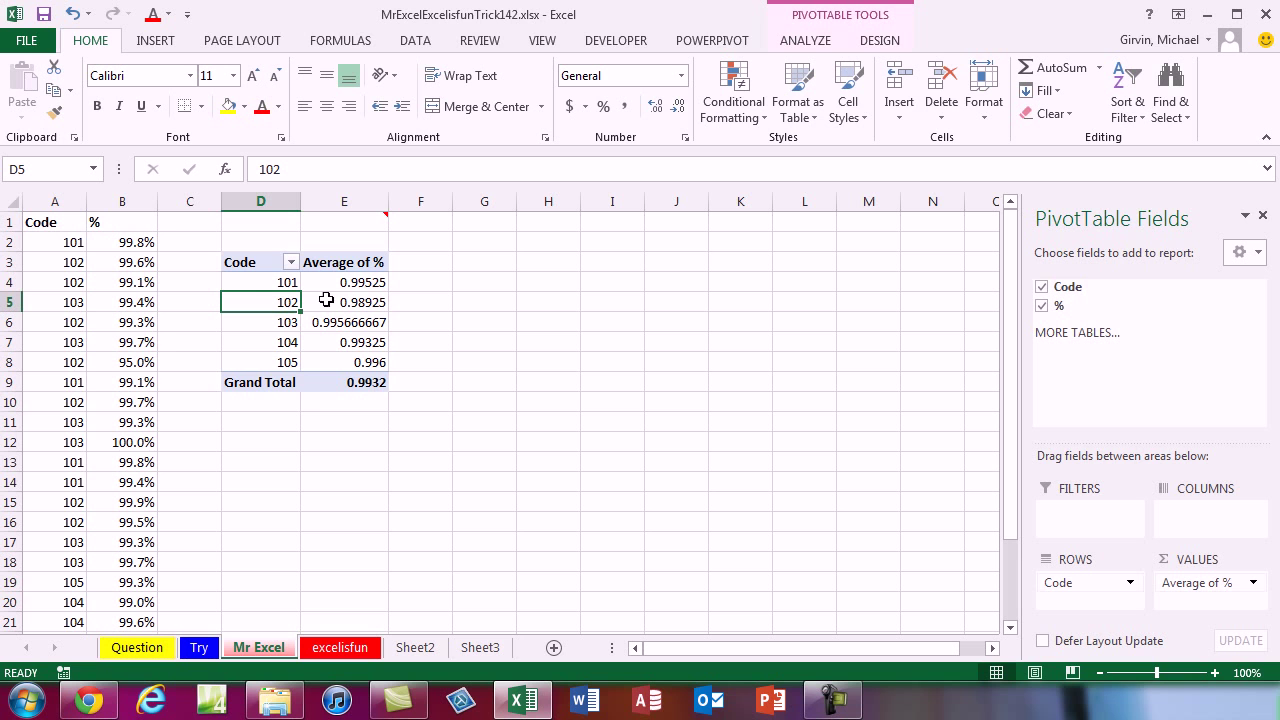
- Switch to the excelisfun worksheet
{"action": "left_click", "coordinate": [354, 652]}
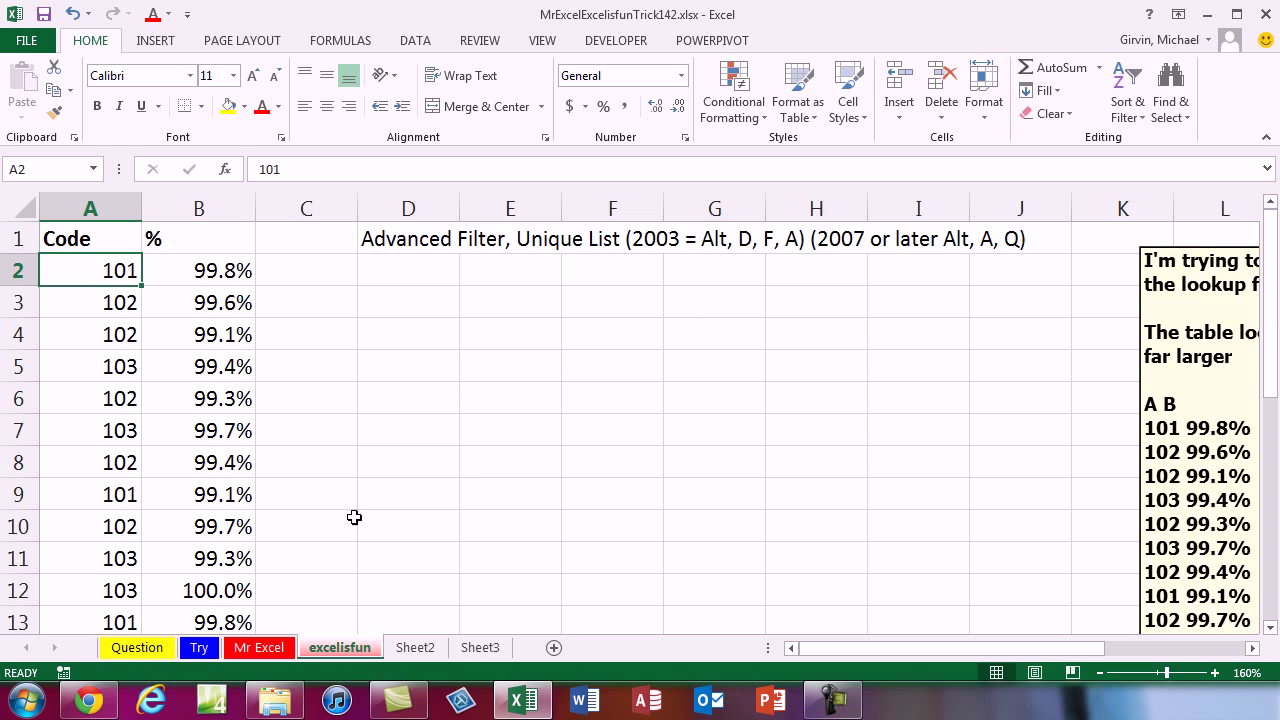
{"action": "key", "text": "alt+d"}
{"action": "key", "text": "f"}
{"action": "key", "text": "a"}
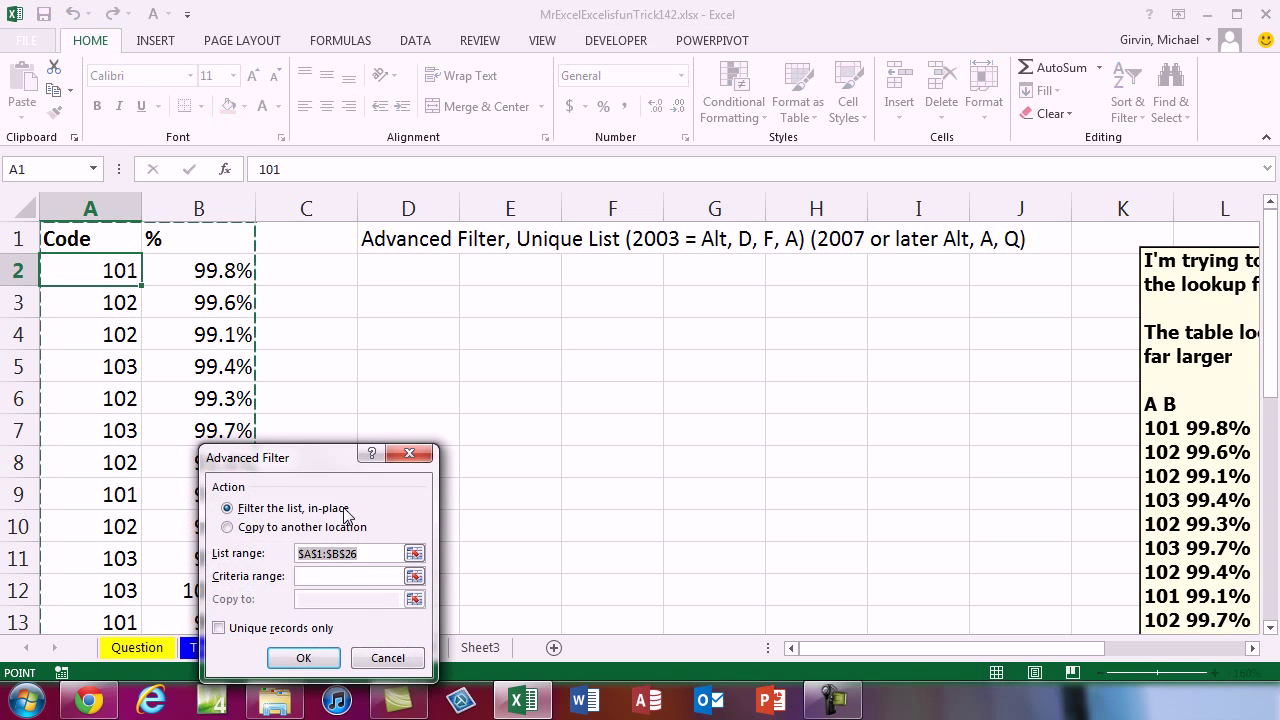
{"action": "left_click_drag", "start_coordinate": [278, 460], "coordinate": [468, 330]}
{"action": "key", "text": "Escape"}
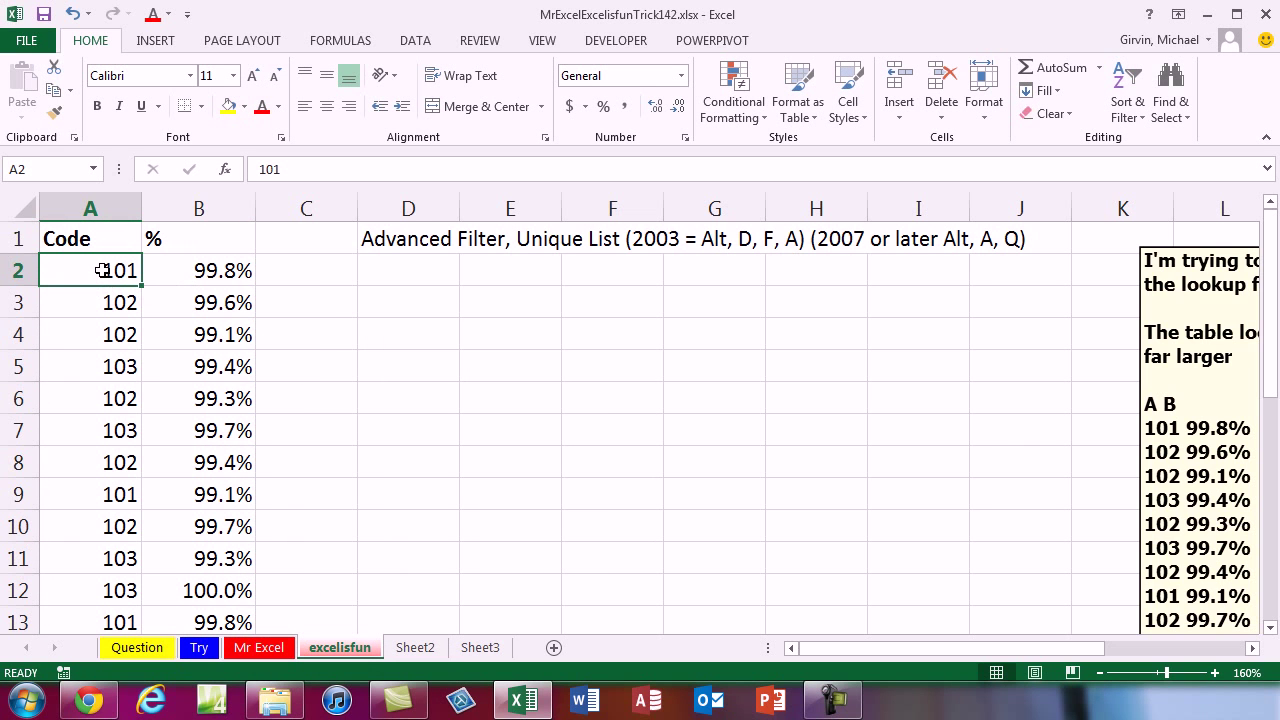
{"action": "key", "text": "alt"}
{"action": "key", "text": "a"}
{"action": "key", "text": "q"}
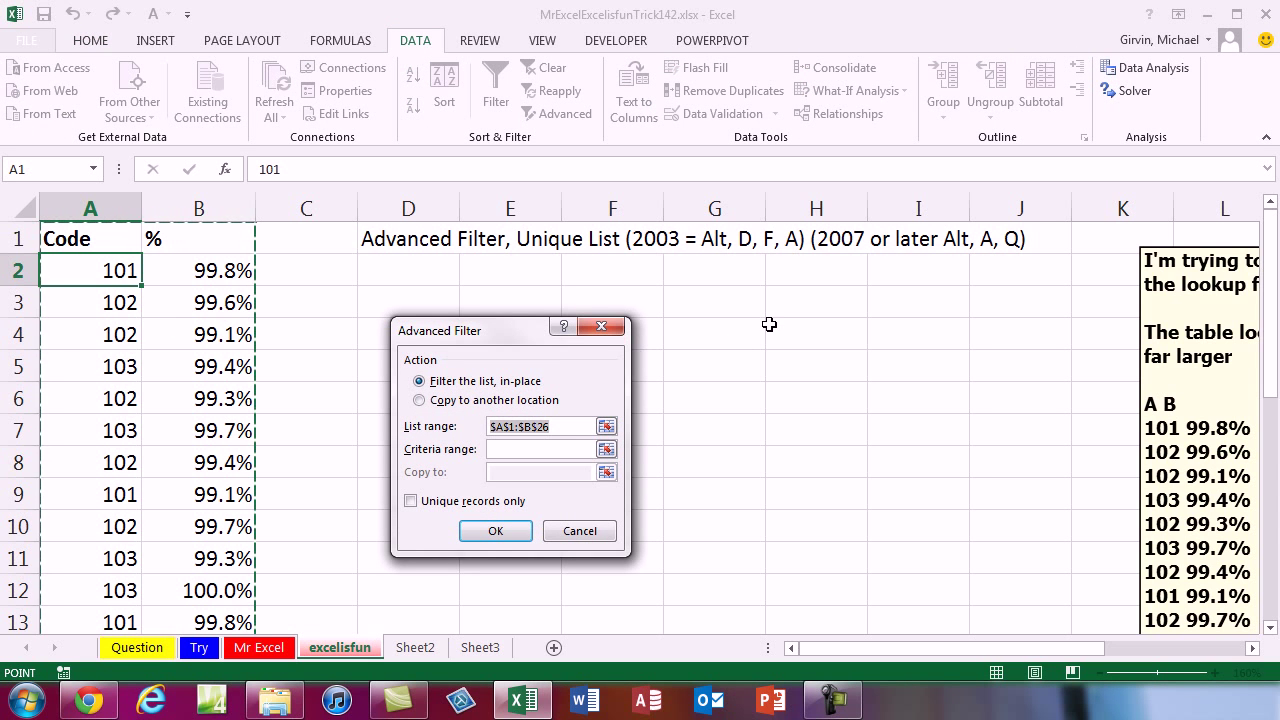
{"action": "key", "text": "Escape"}
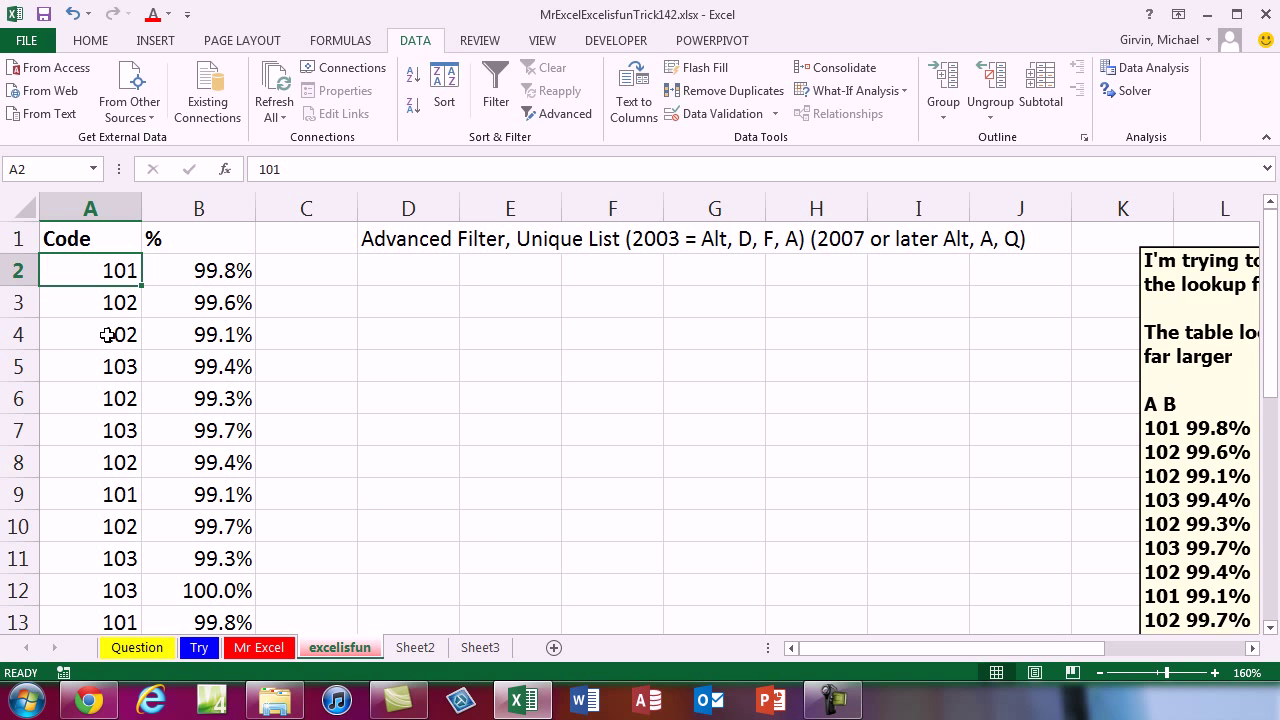
- Use Advanced Filter to copy only the unique records of the Code list in A1:A26 to cell D3
{"action": "key", "text": "alt+a"}
{"action": "key", "text": "q"}
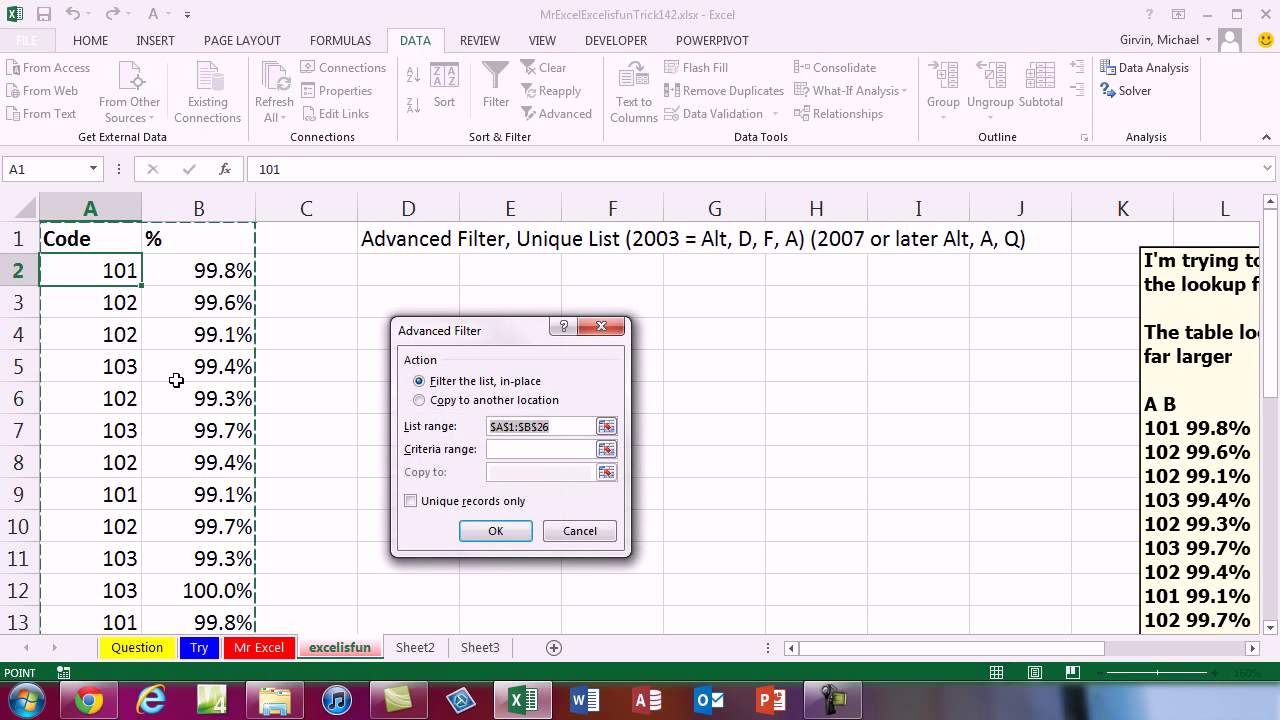
{"action": "left_click", "coordinate": [419, 400]}
{"action": "key", "text": "Tab"}
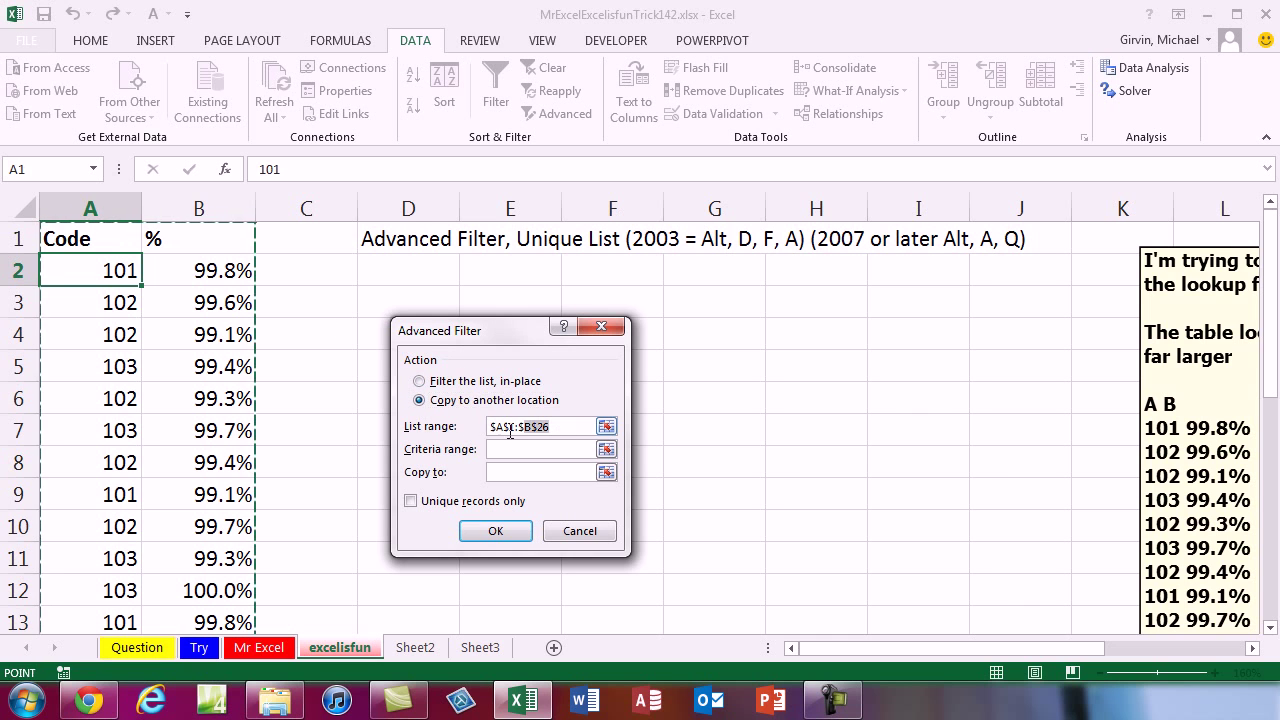
{"action": "left_click", "coordinate": [86, 238]}
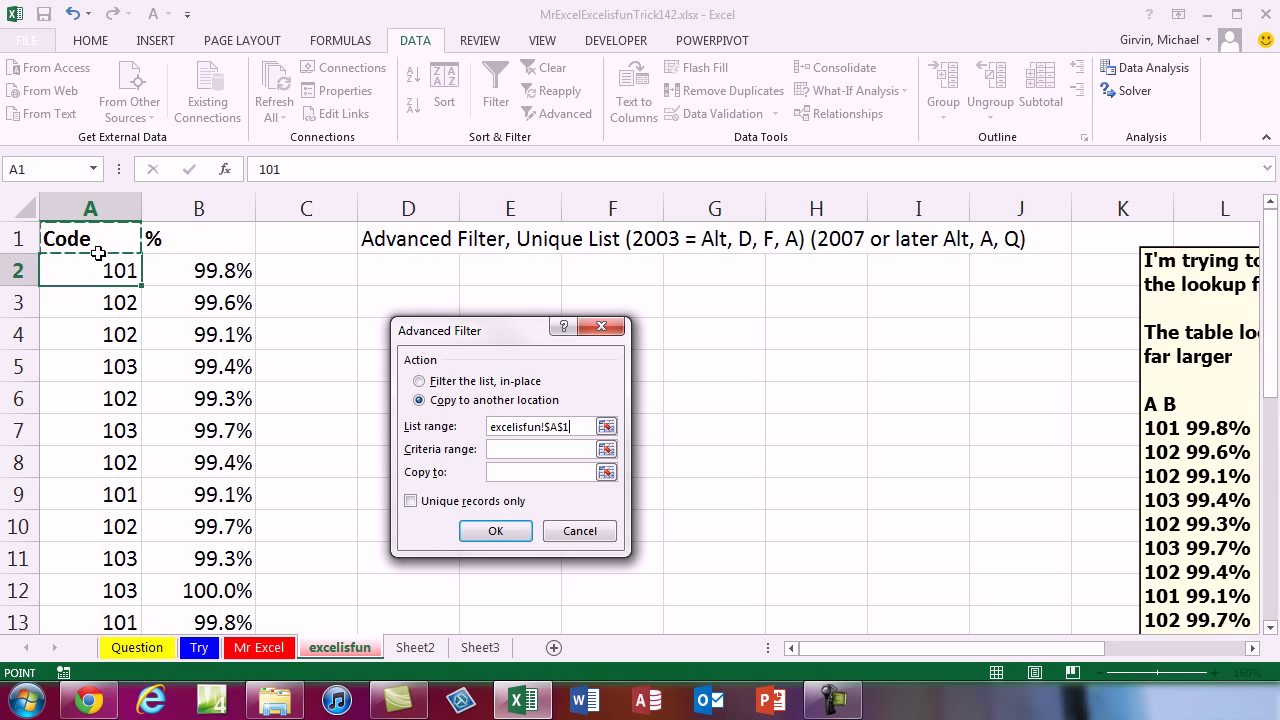
{"action": "key", "text": "ctrl+shift+Down"}
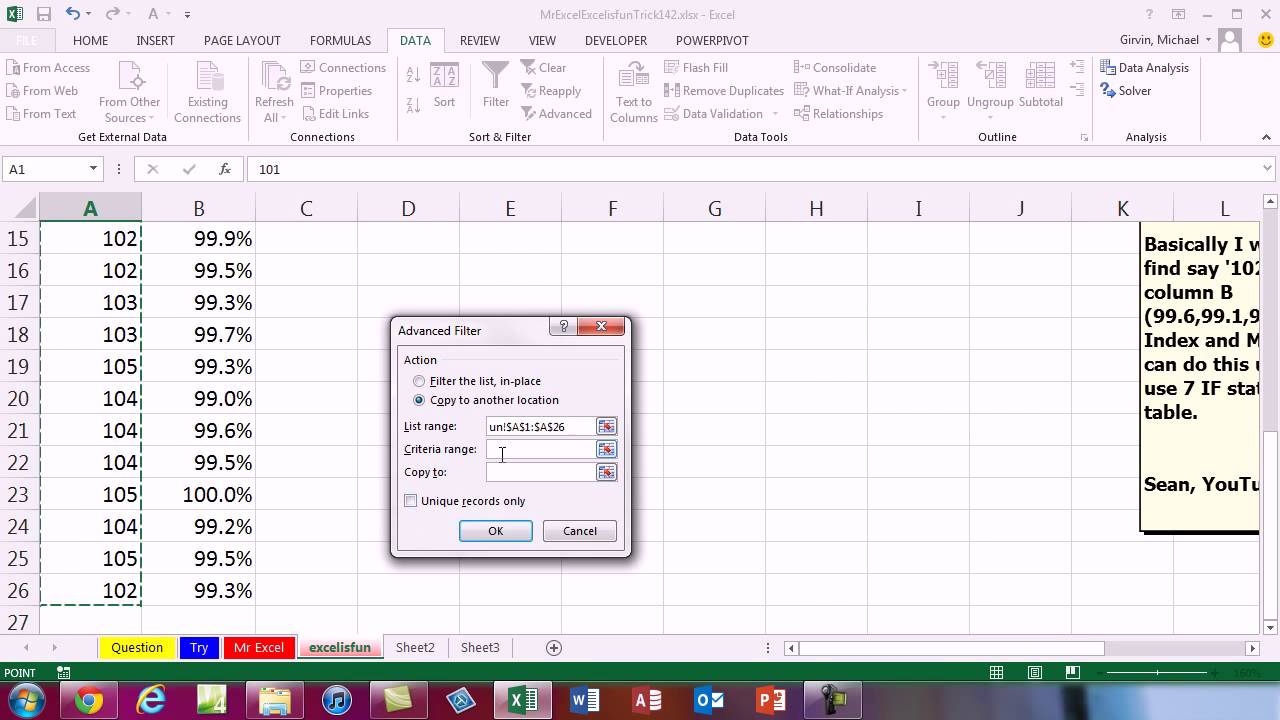
{"action": "left_click", "coordinate": [515, 476]}
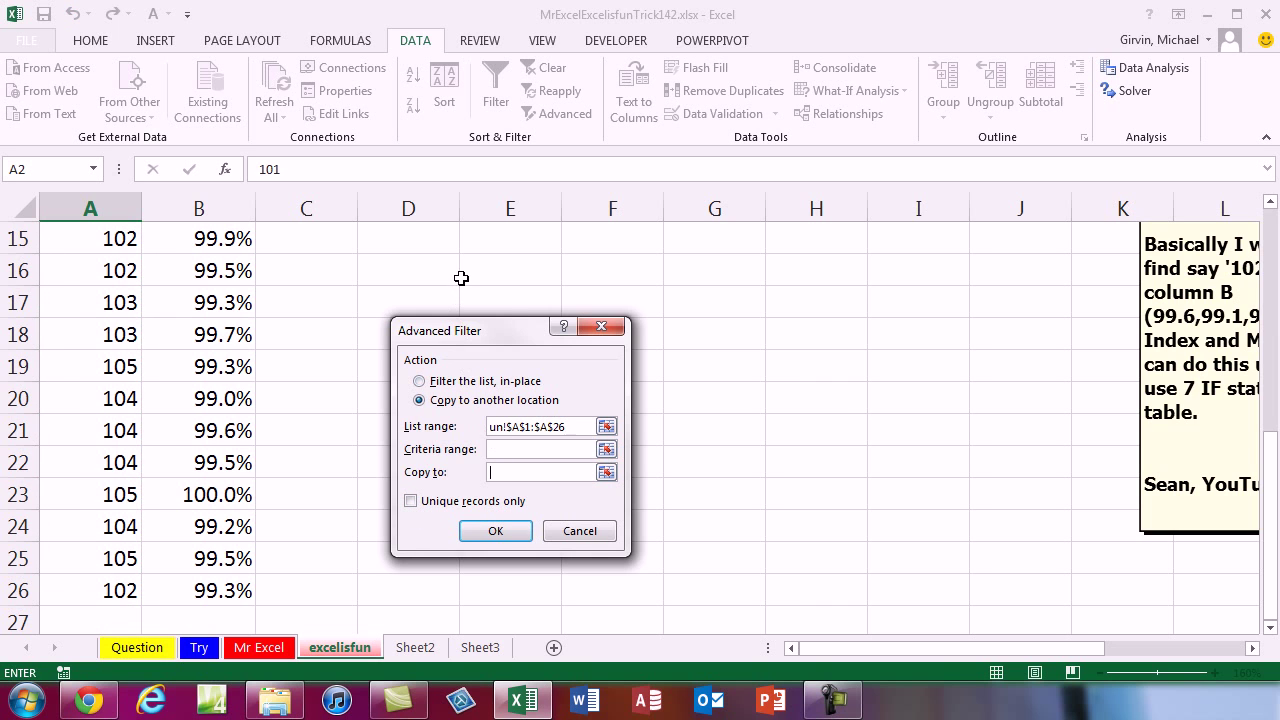
{"action": "scroll", "coordinate": [461, 278], "scroll_direction": "up", "scroll_amount": 5}
{"action": "left_click", "coordinate": [421, 299]}
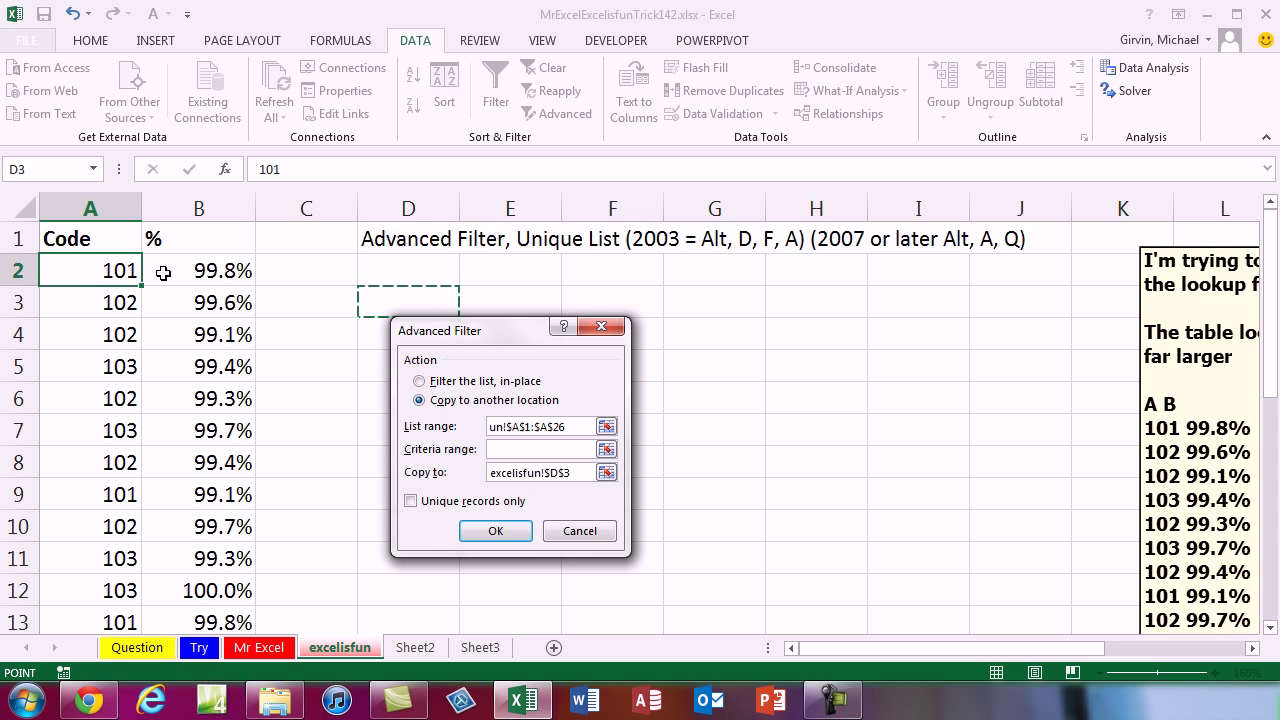
{"action": "left_click", "coordinate": [416, 506]}
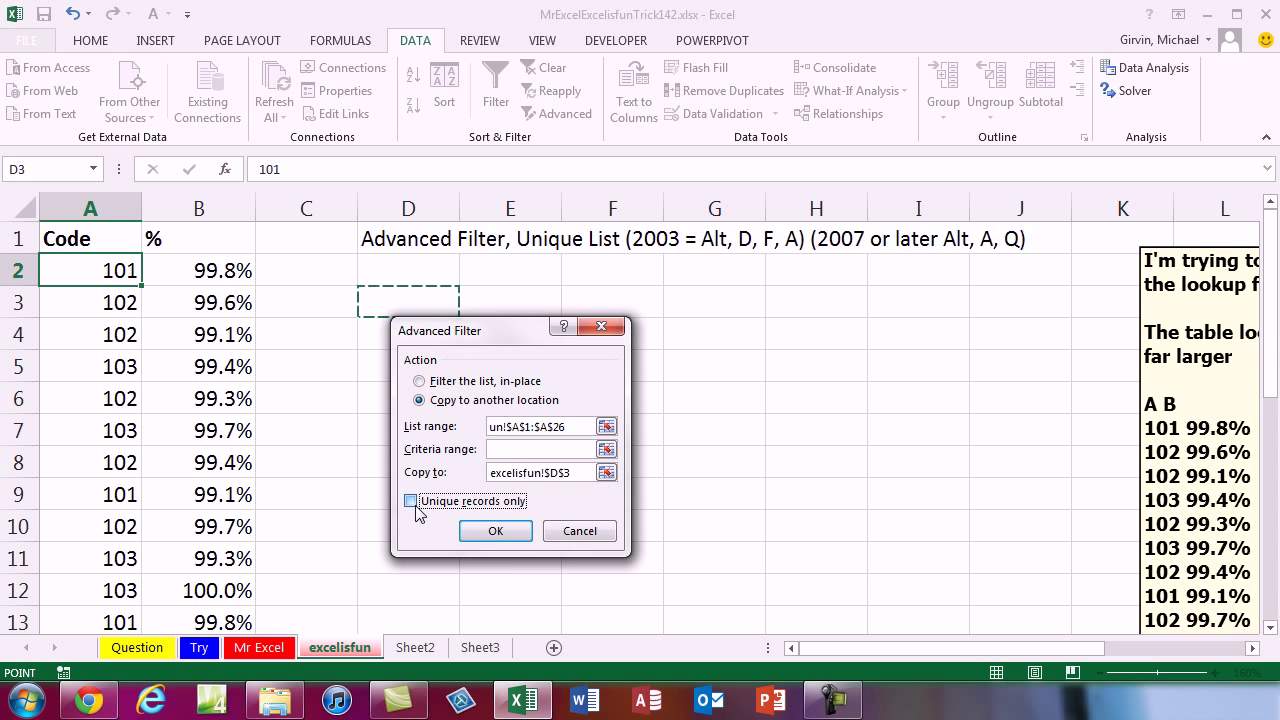
{"action": "left_click", "coordinate": [496, 531]}
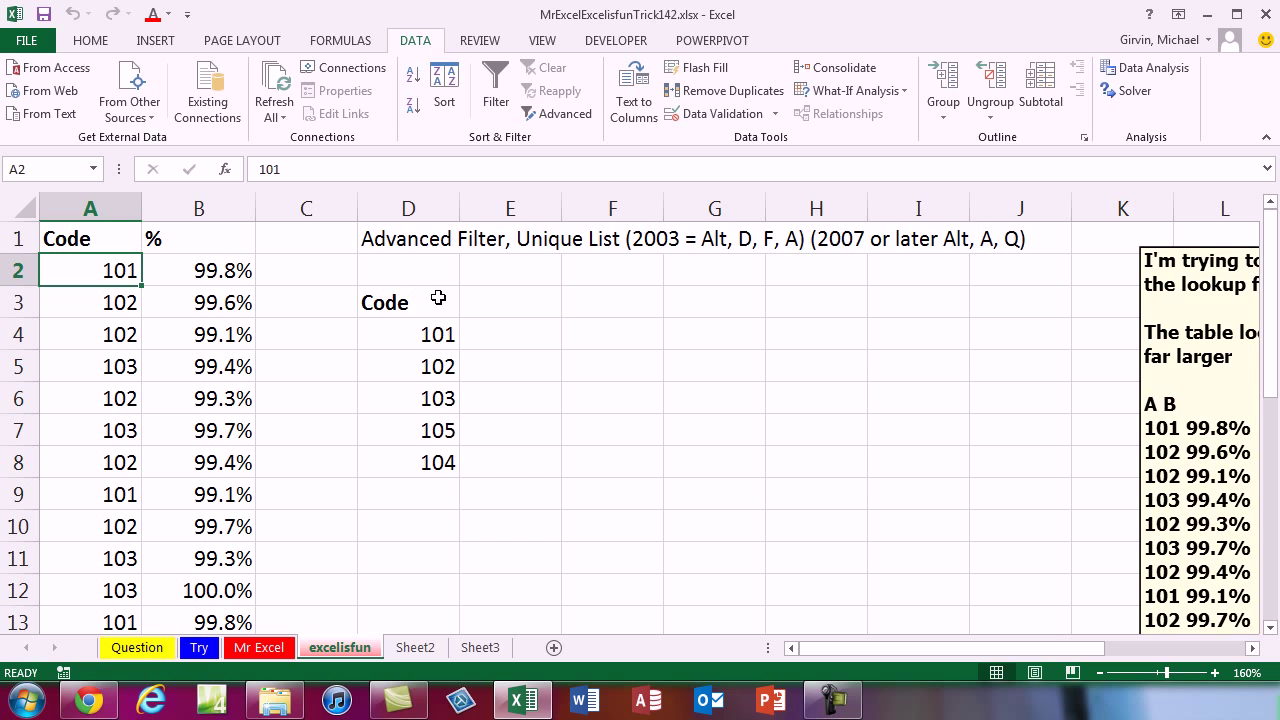
- Enter the heading Ave in cell E3 beside the unique Code heading and make it bold
{"action": "left_click", "coordinate": [516, 304]}
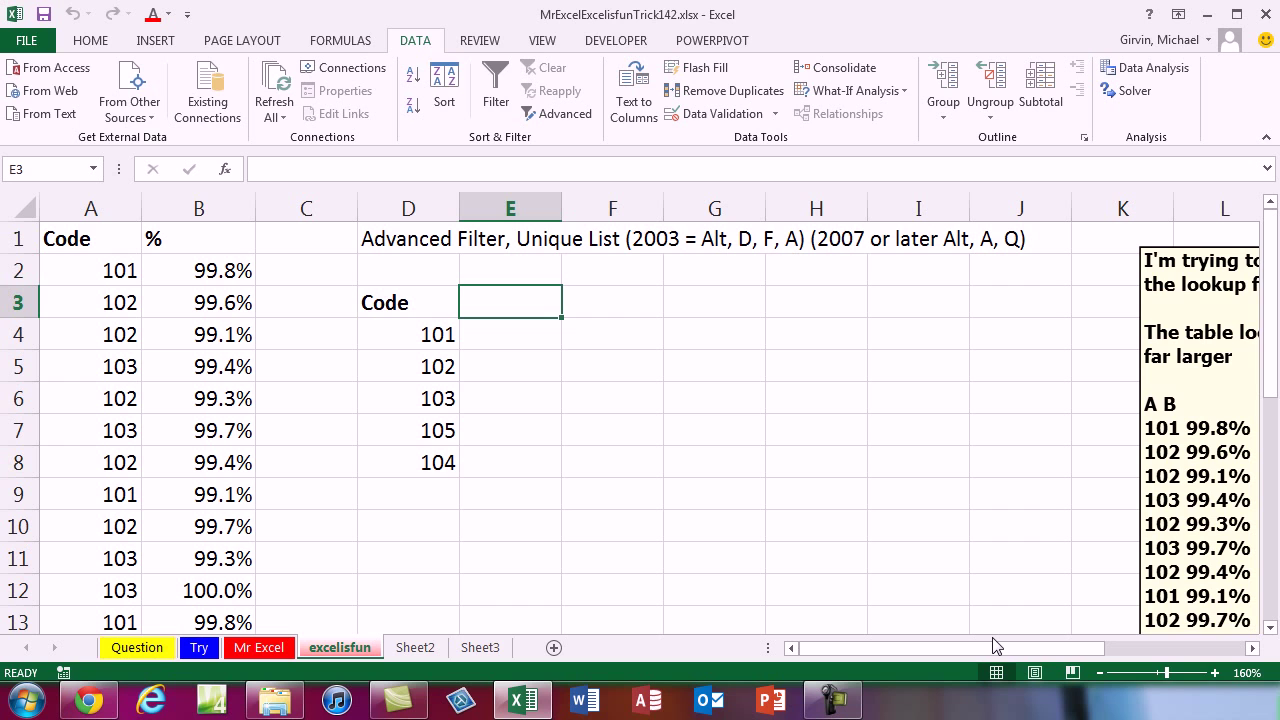
{"action": "type", "text": "Ave"}
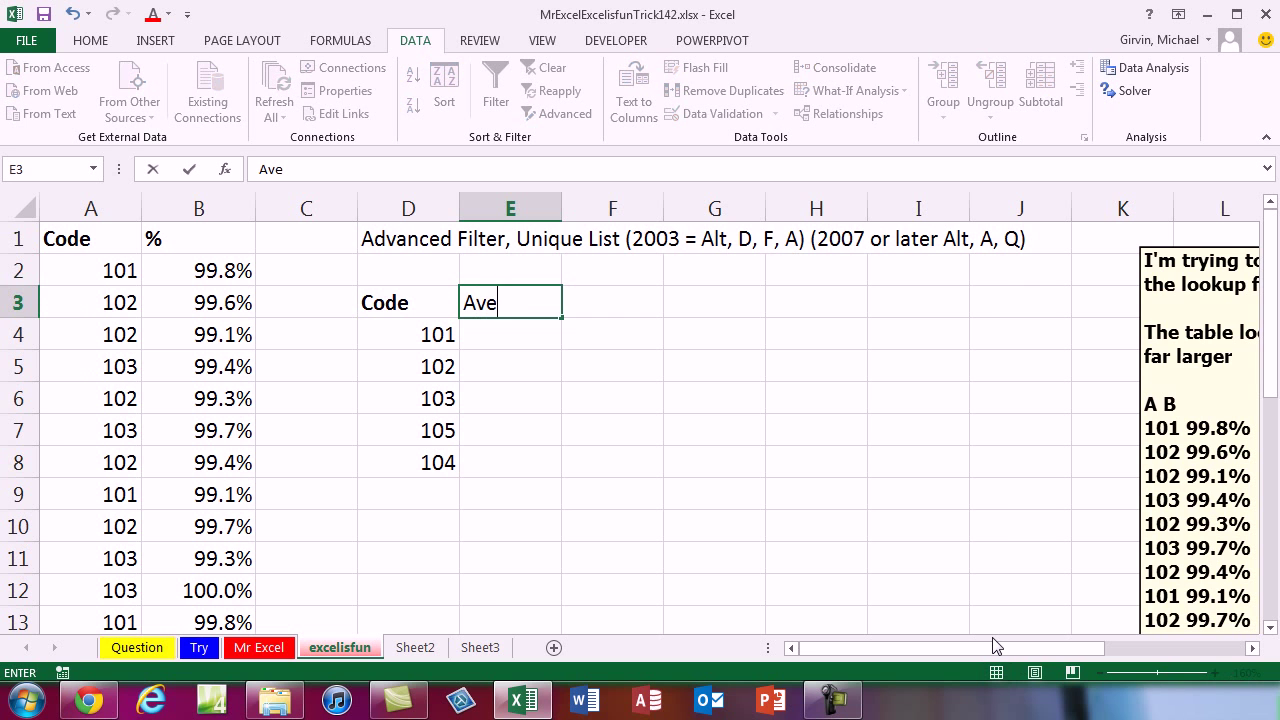
{"action": "key", "text": "ctrl+Return"}
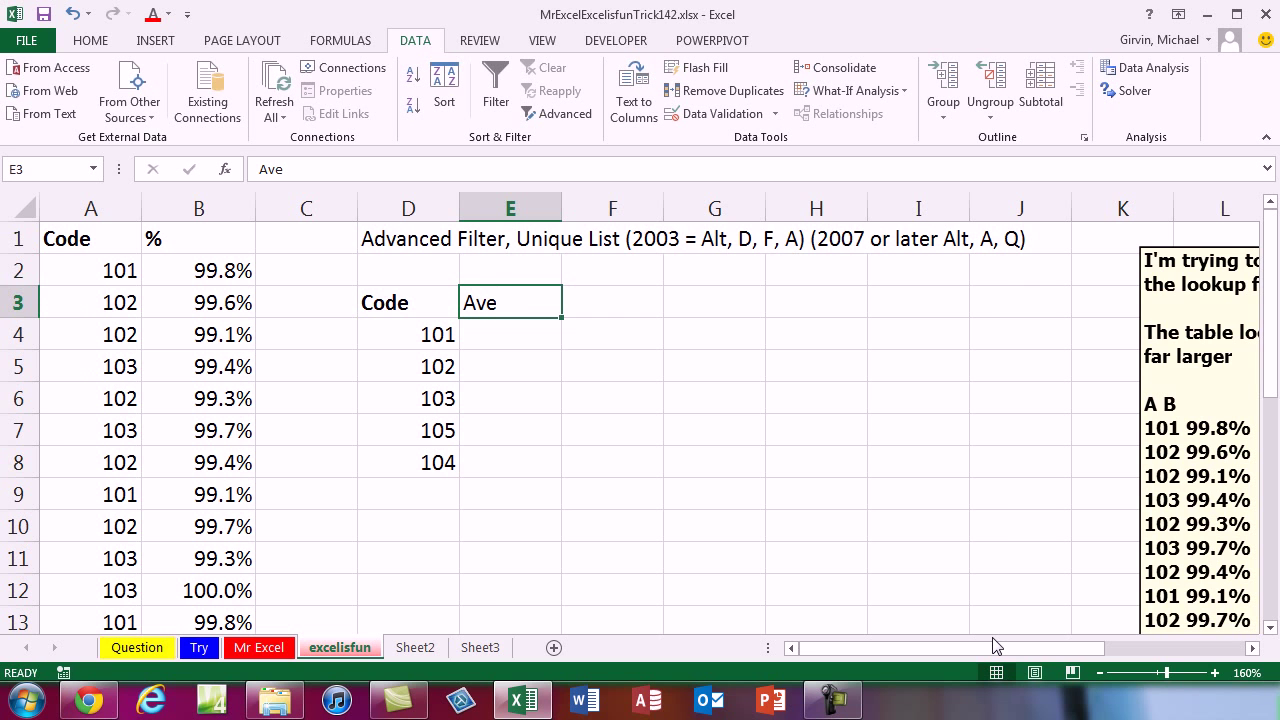
{"action": "key", "text": "ctrl+b"}
- Start a formula in cell E4 with an IF function nested inside AVERAGE: =AVERAGE(IF(
{"action": "key", "text": "Down"}
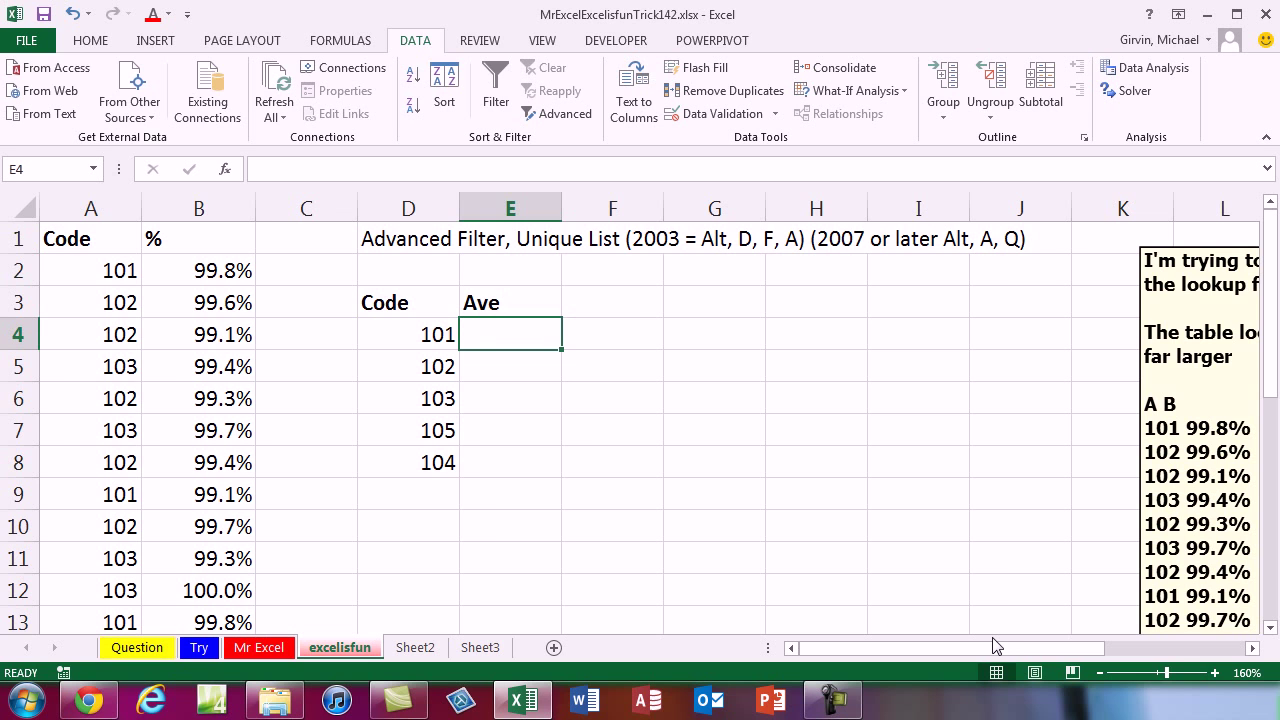
{"action": "type", "text": "=av"}
{"action": "key", "text": "BackSpace"}
{"action": "key", "text": "BackSpace"}
{"action": "type", "text": "av"}
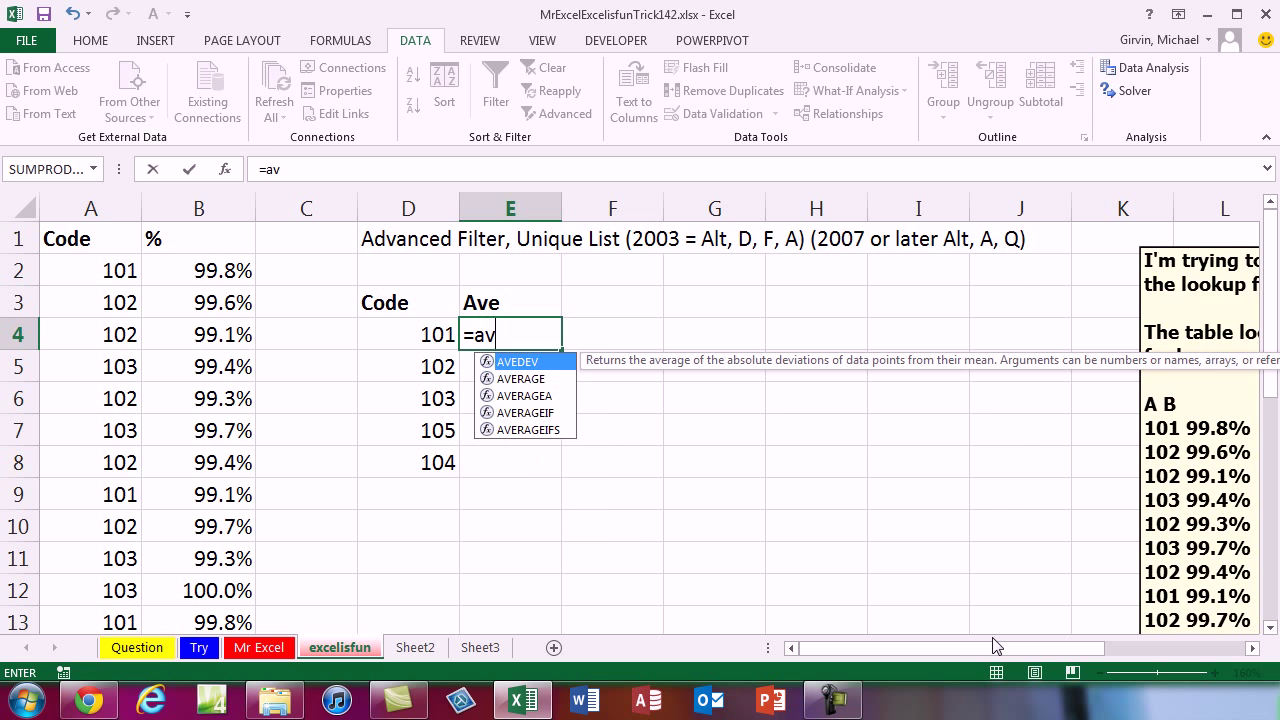
{"action": "left_click", "coordinate": [537, 414]}
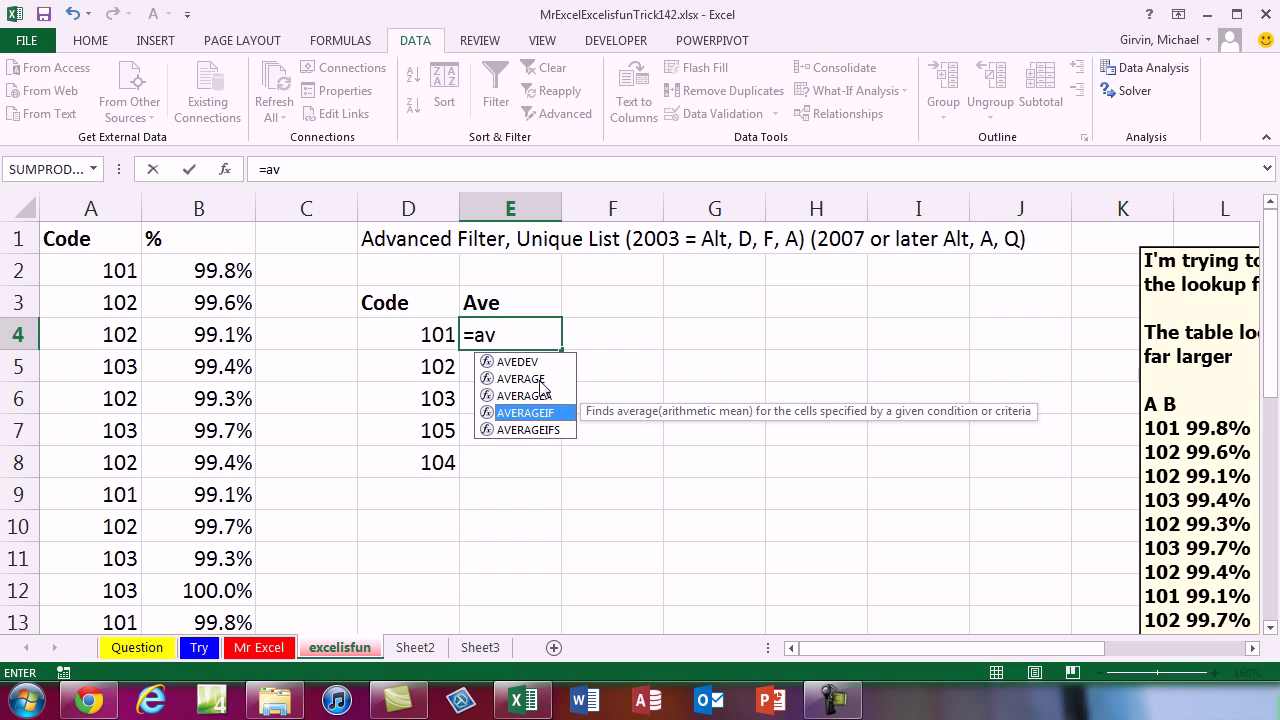
{"action": "double_click", "coordinate": [525, 379]}
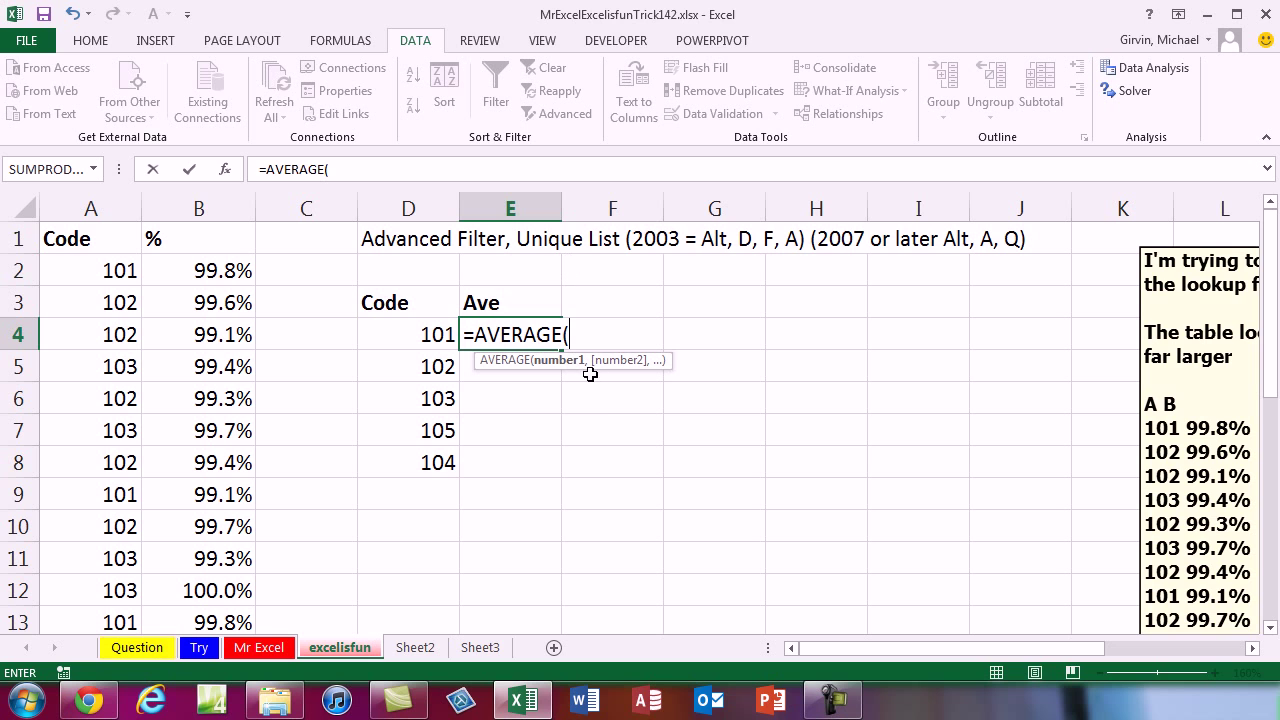
{"action": "type", "text": "if("}
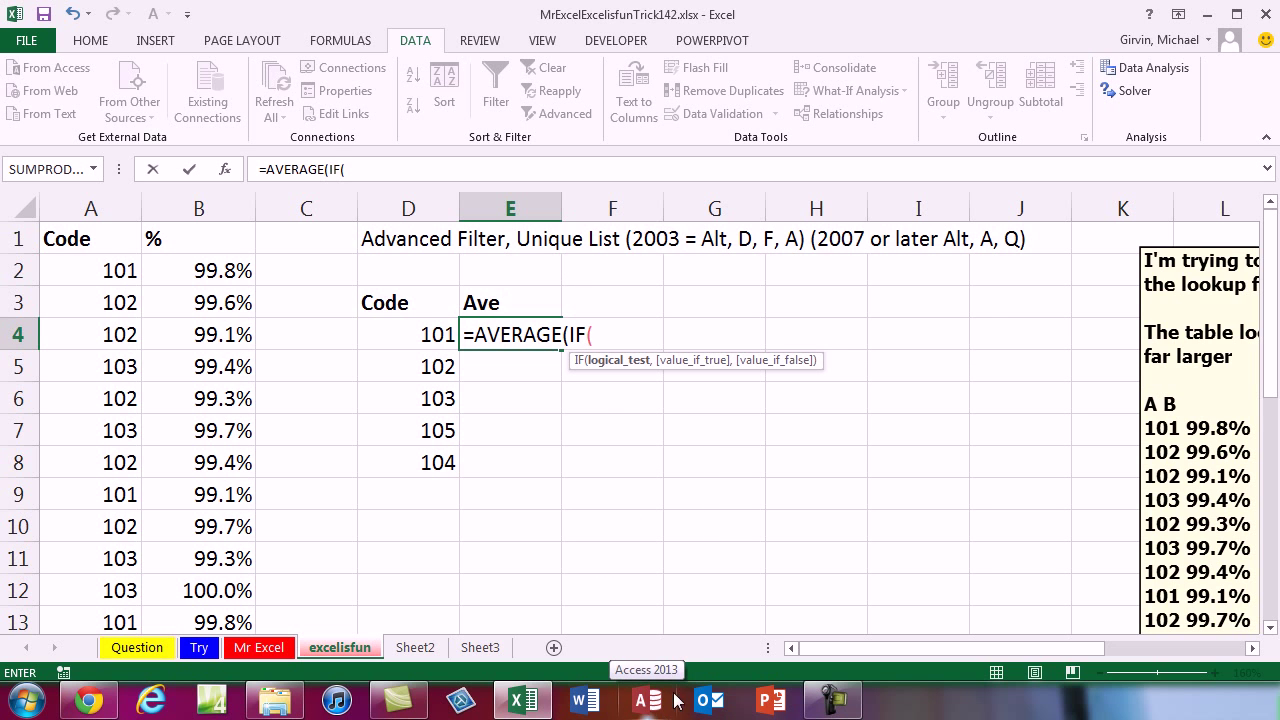
{"action": "left_click", "coordinate": [566, 336]}
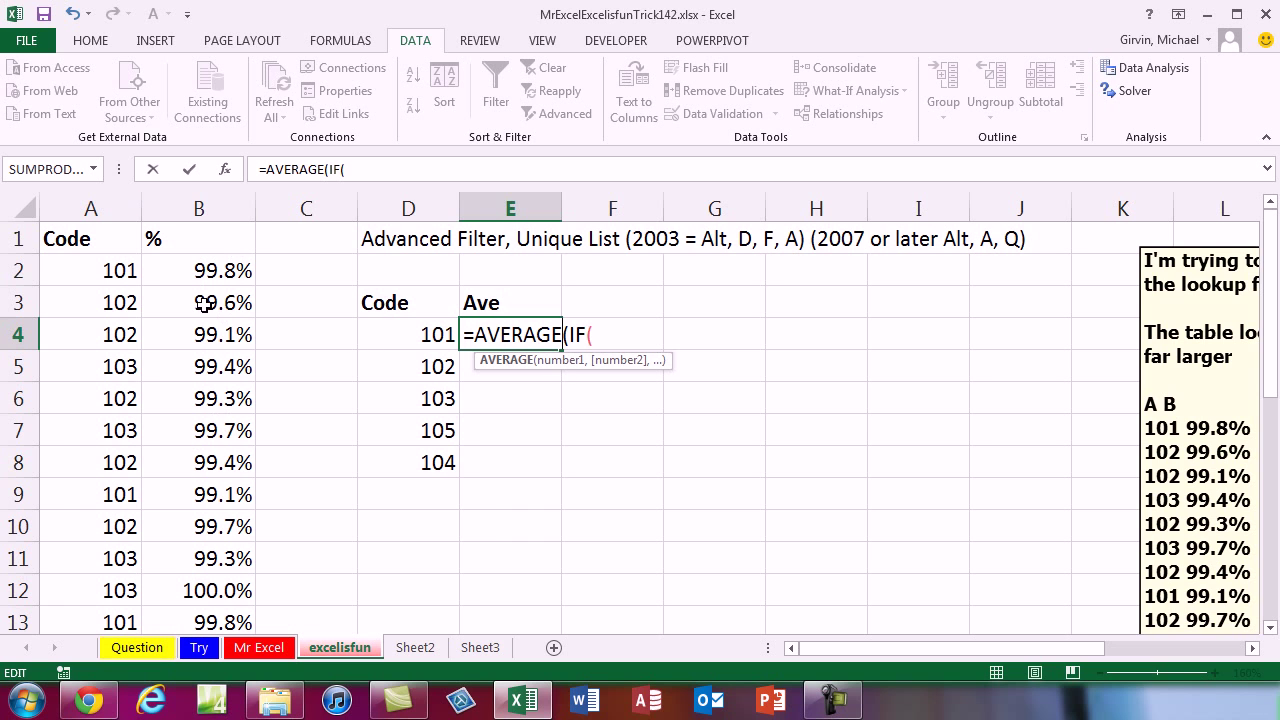
{"action": "left_click", "coordinate": [641, 337]}
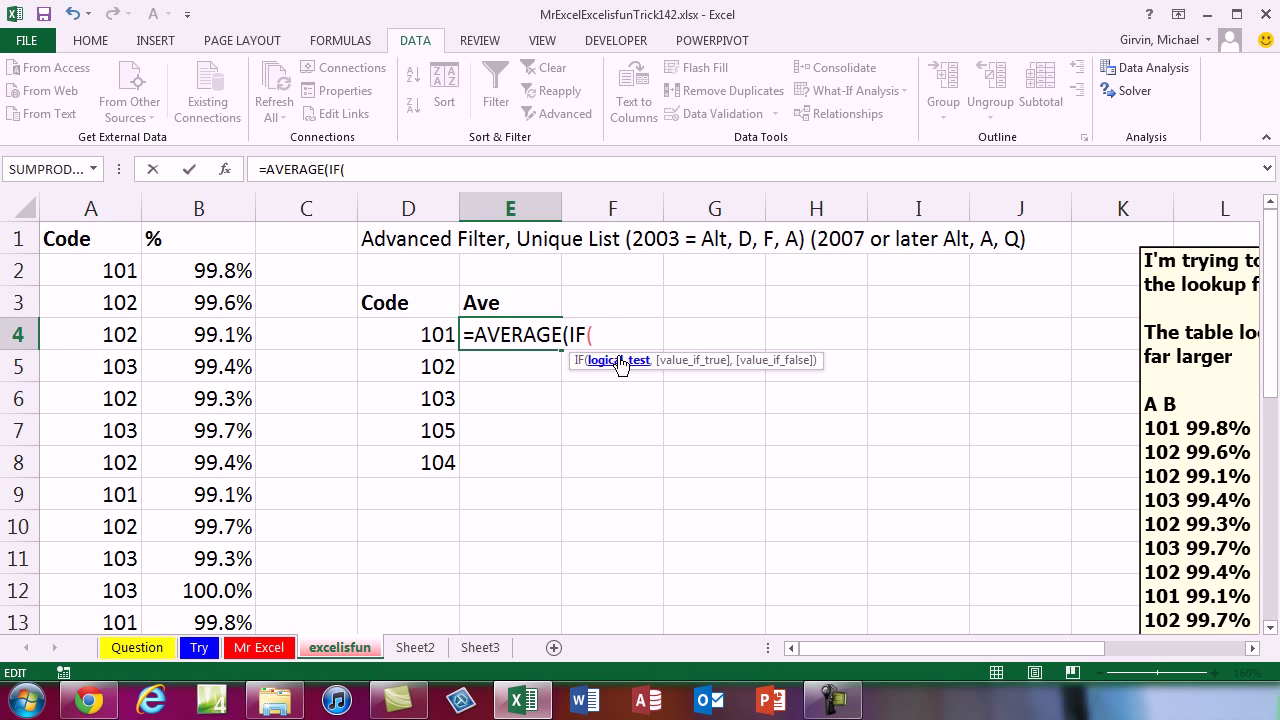
- Build the IF logical test comparing the absolute code range $A$2:$A$26 with the code in D4
{"action": "left_click", "coordinate": [83, 267]}
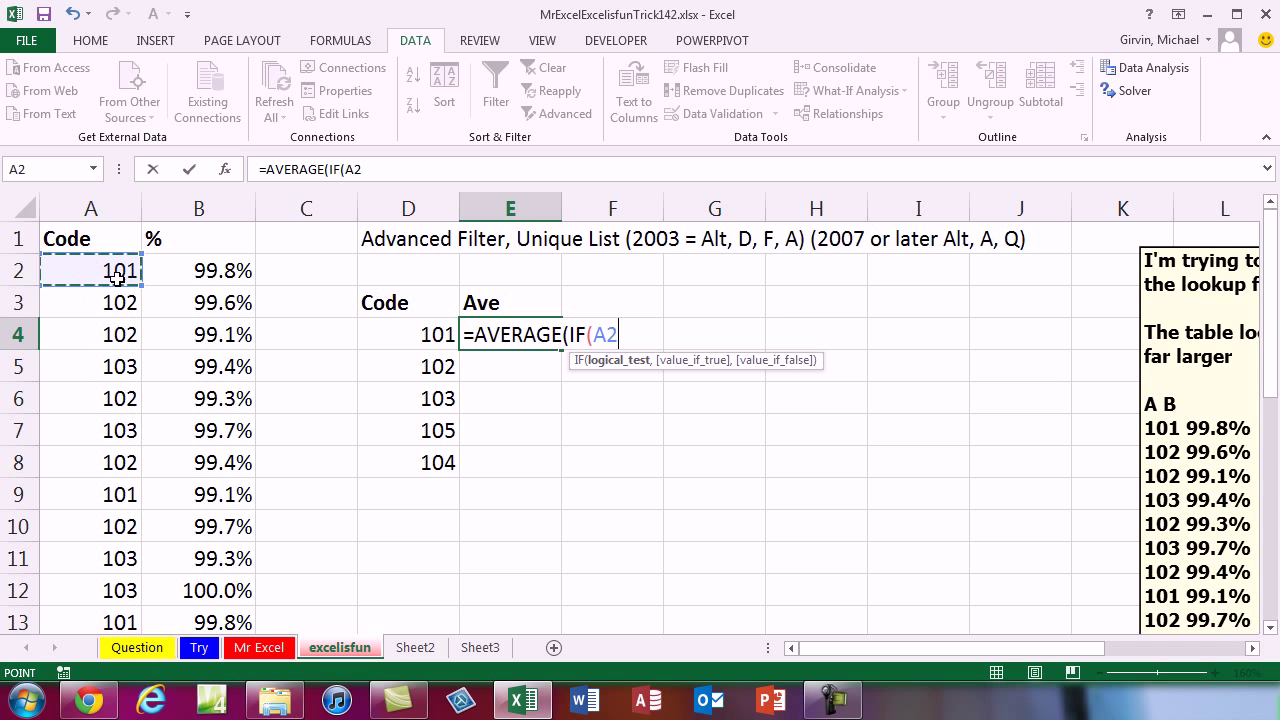
{"action": "key", "text": "ctrl+shift+Down"}
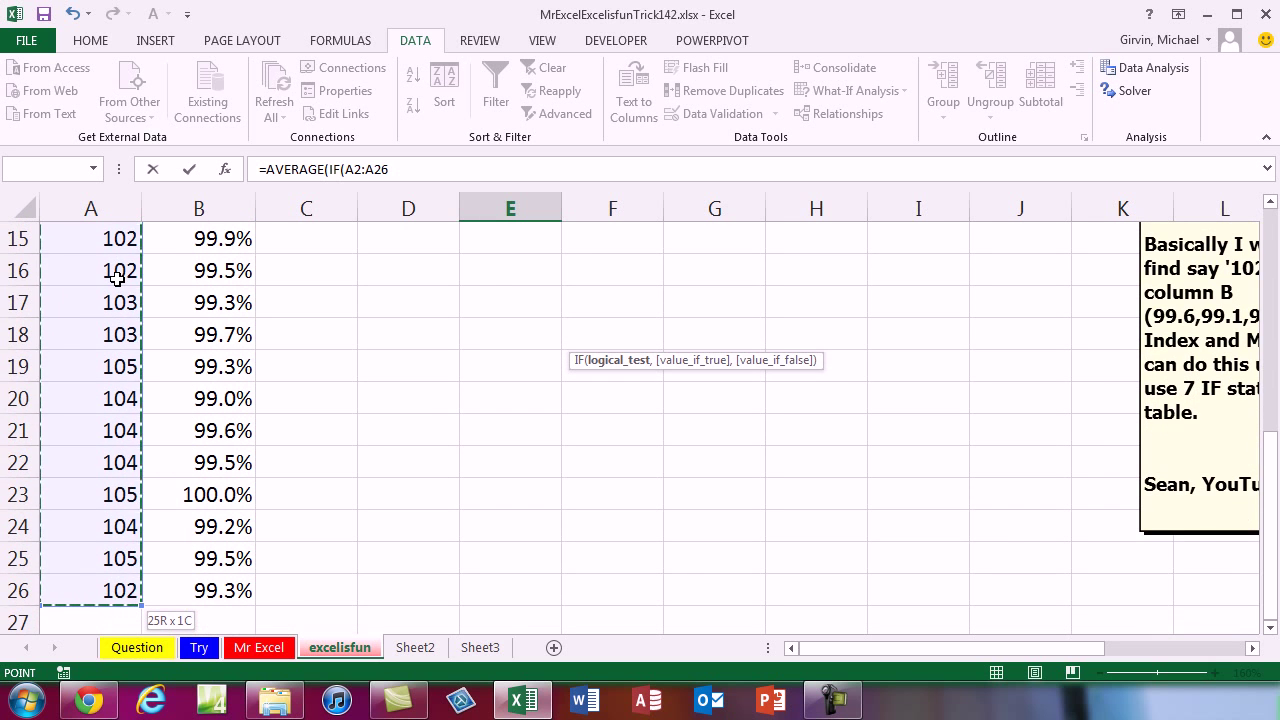
{"action": "key", "text": "F4"}
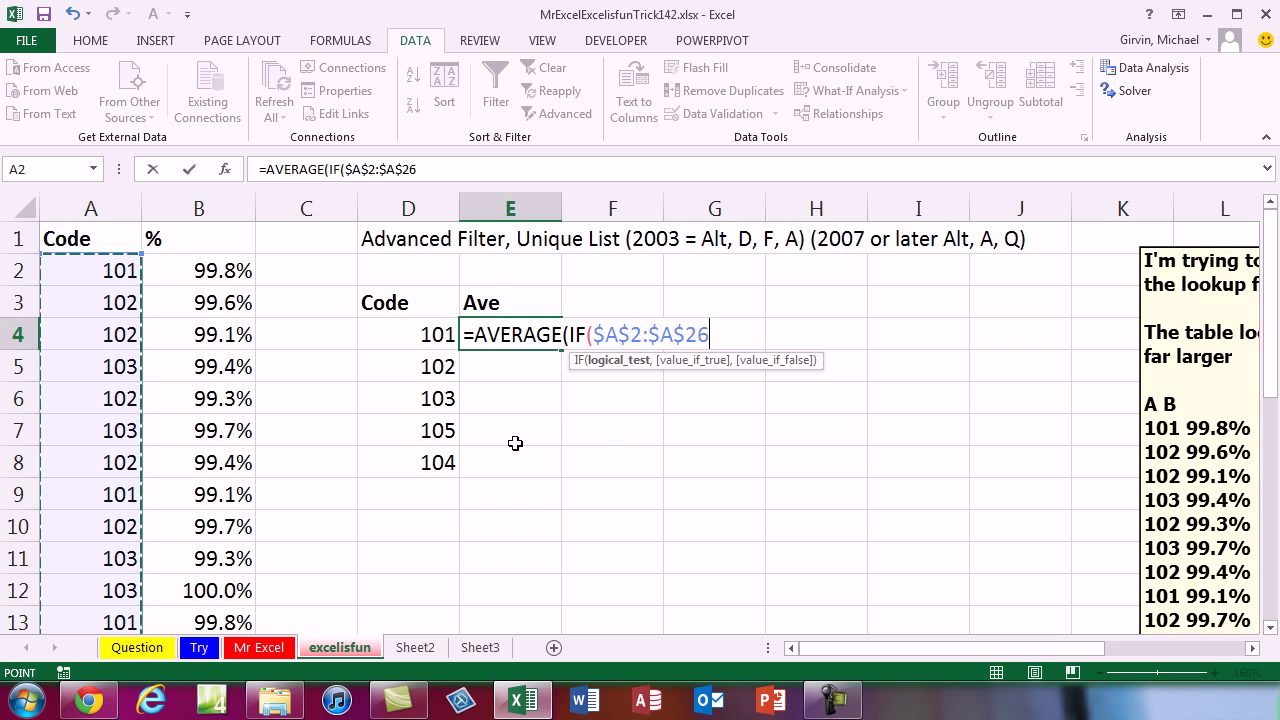
{"action": "type", "text": "="}
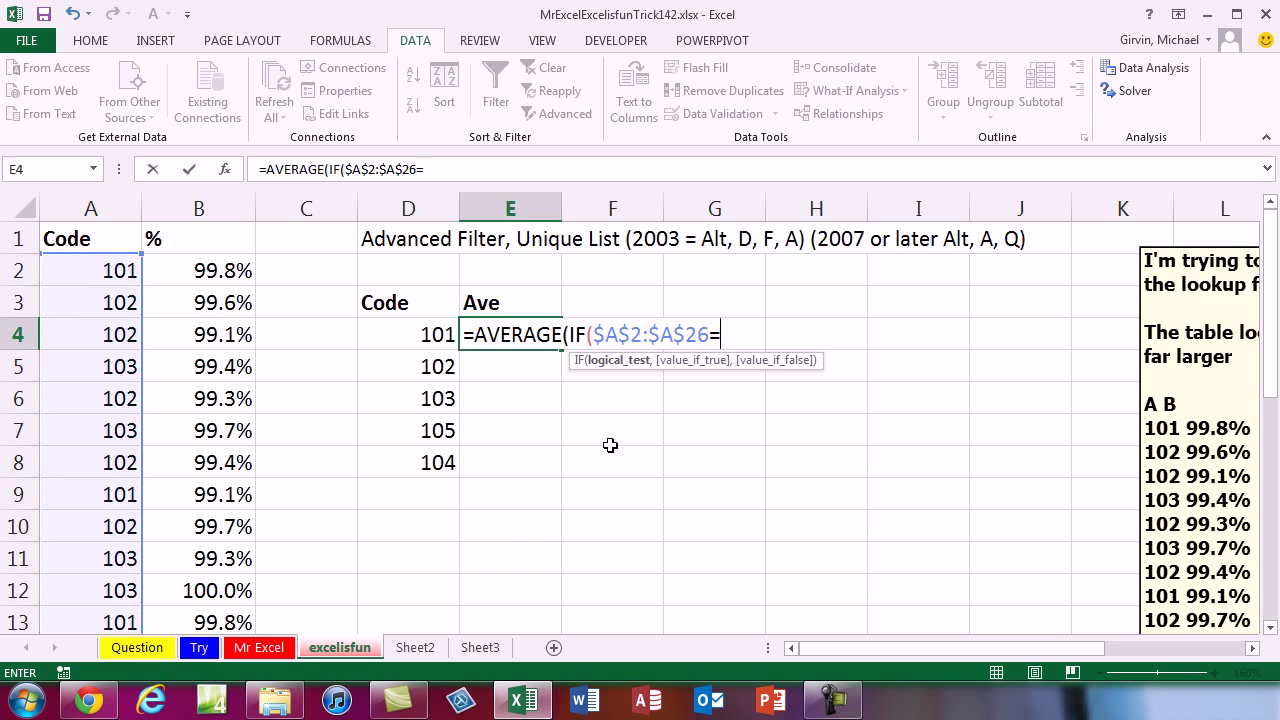
{"action": "left_click", "coordinate": [403, 332]}
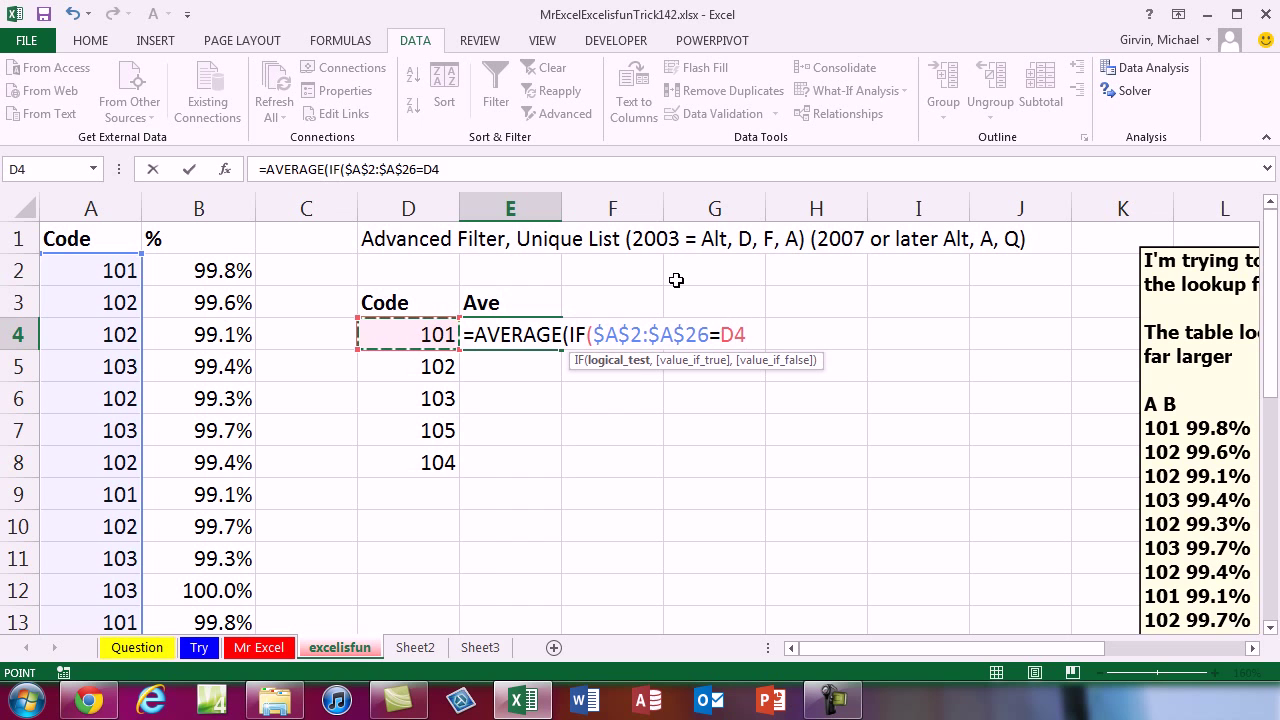
- Evaluate the IF logical test within the formula to inspect its array, and restore the cell references
{"action": "left_click", "coordinate": [619, 362]}
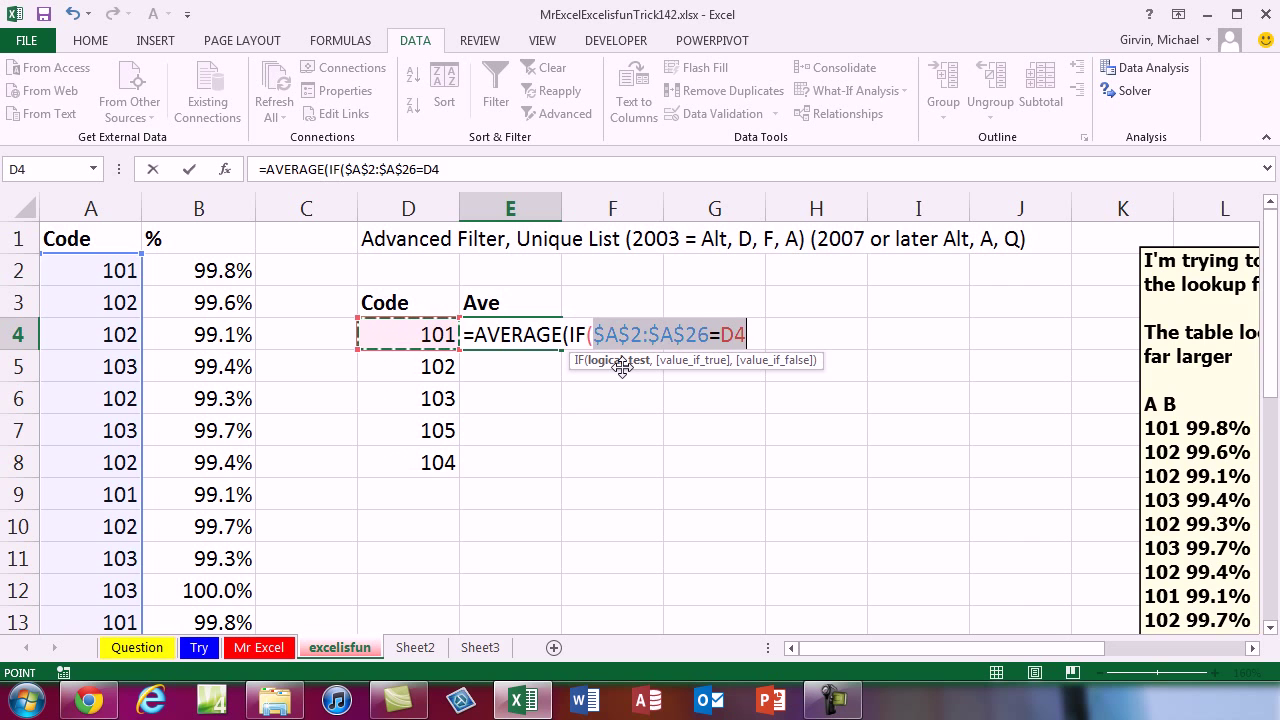
{"action": "key", "text": "F9"}
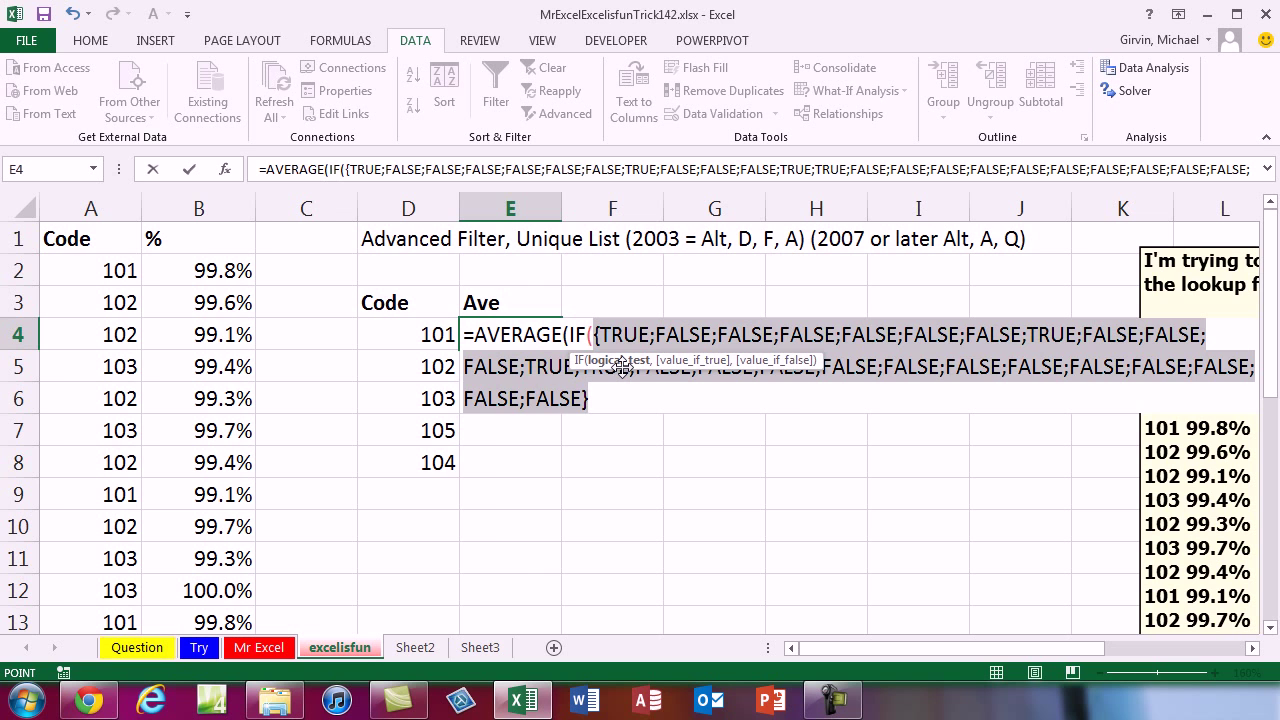
{"action": "key", "text": "ctrl+z"}
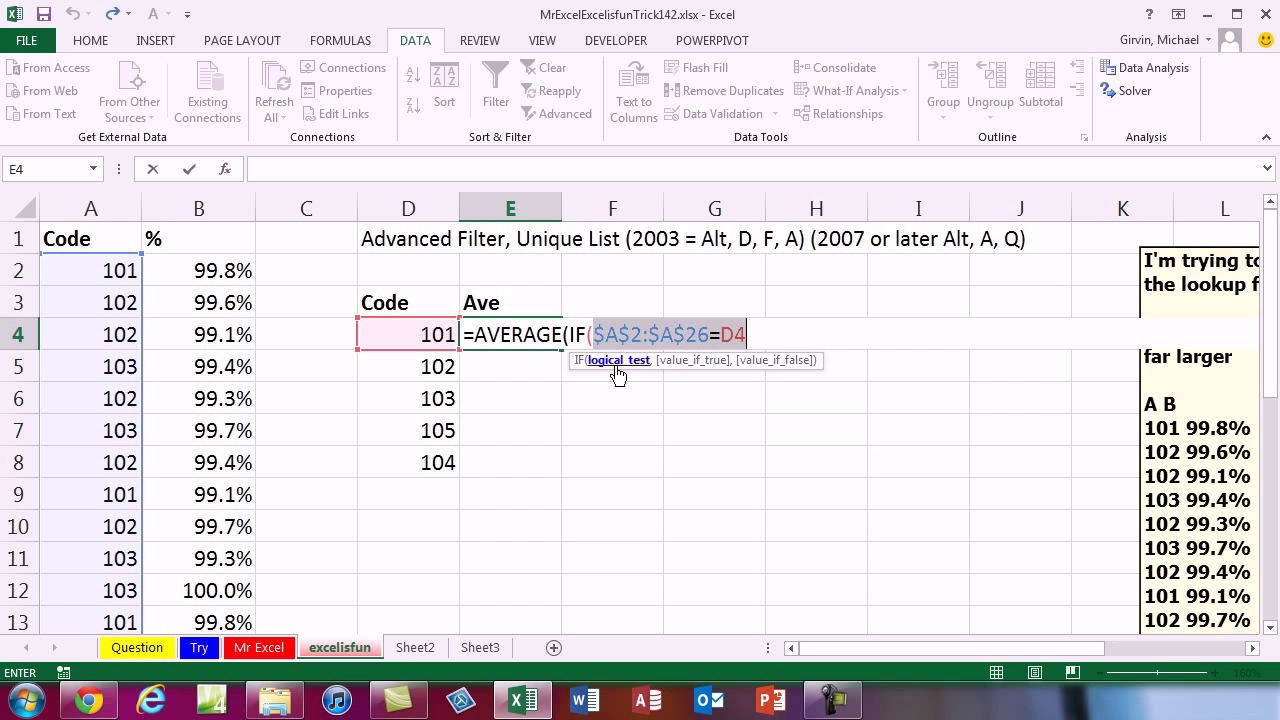
{"action": "left_click", "coordinate": [758, 340]}
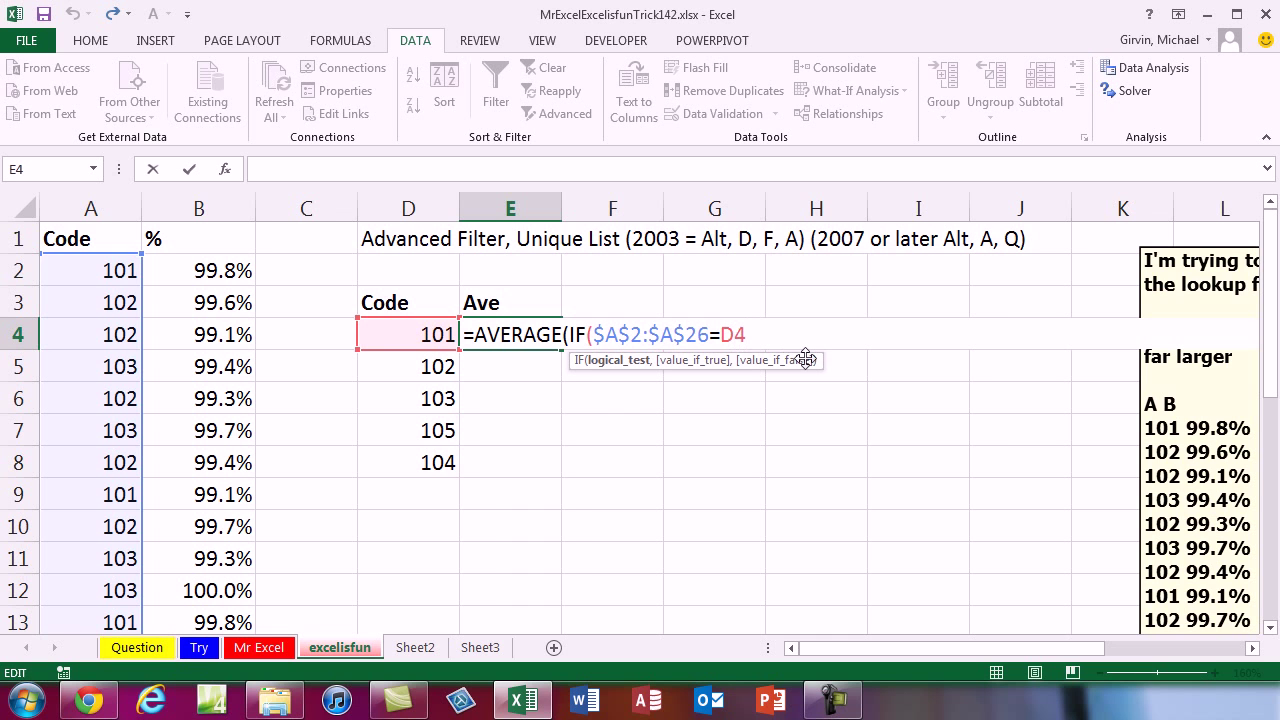
- Supply the absolute percentage range $B$2:$B$26 as the IF function's value if true and close the IF function
{"action": "type", "text": ","}
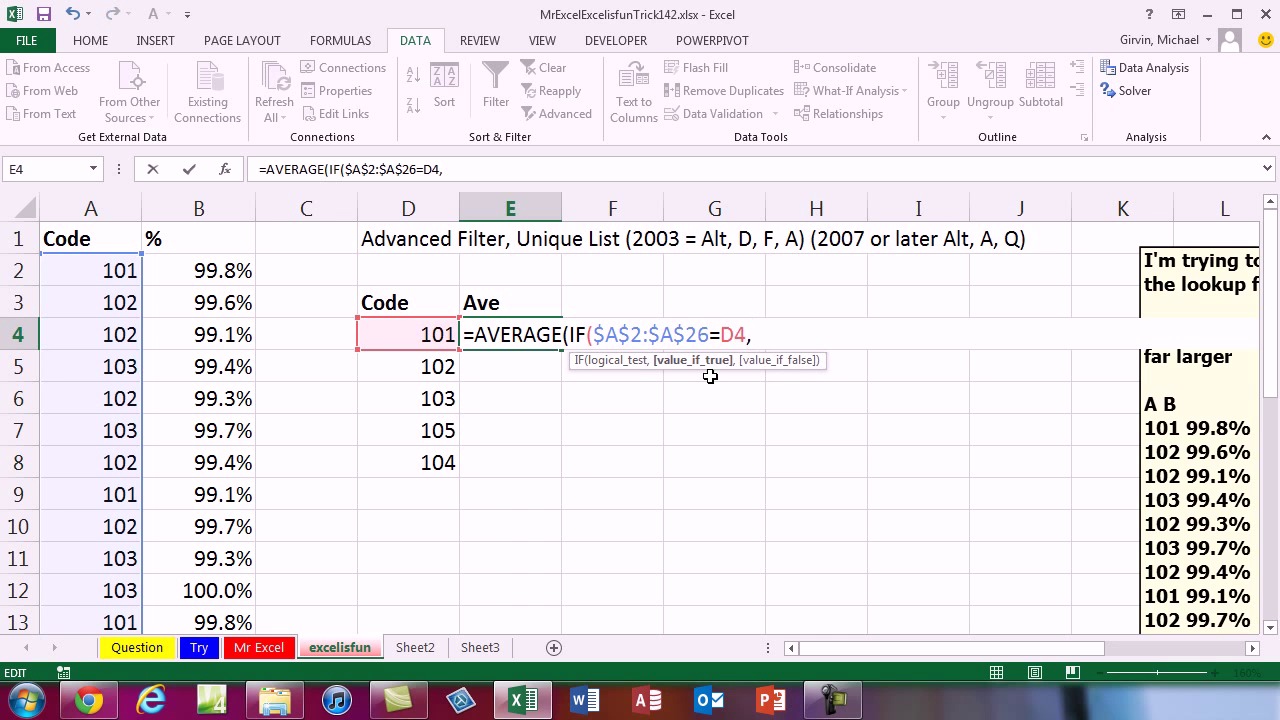
{"action": "left_click", "coordinate": [211, 264]}
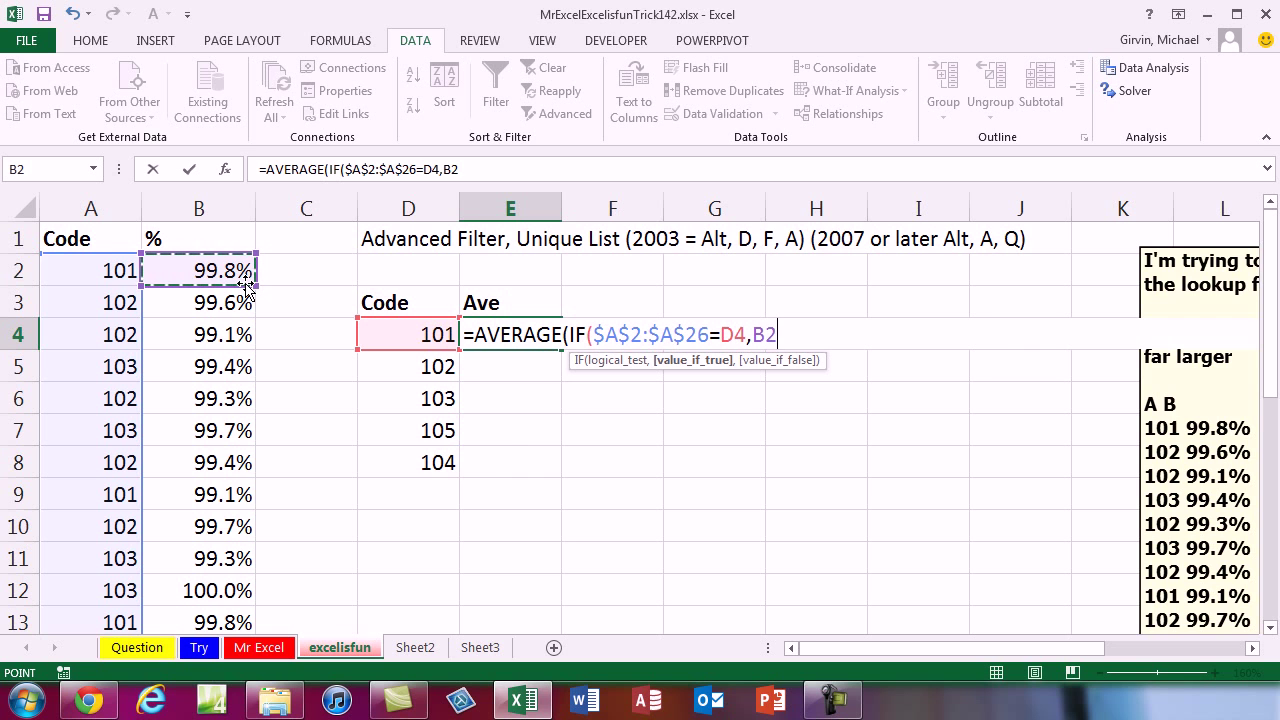
{"action": "key", "text": "ctrl+shift+Down"}
{"action": "key", "text": "F4"}
{"action": "key", "text": "ctrl+BackSpace"}
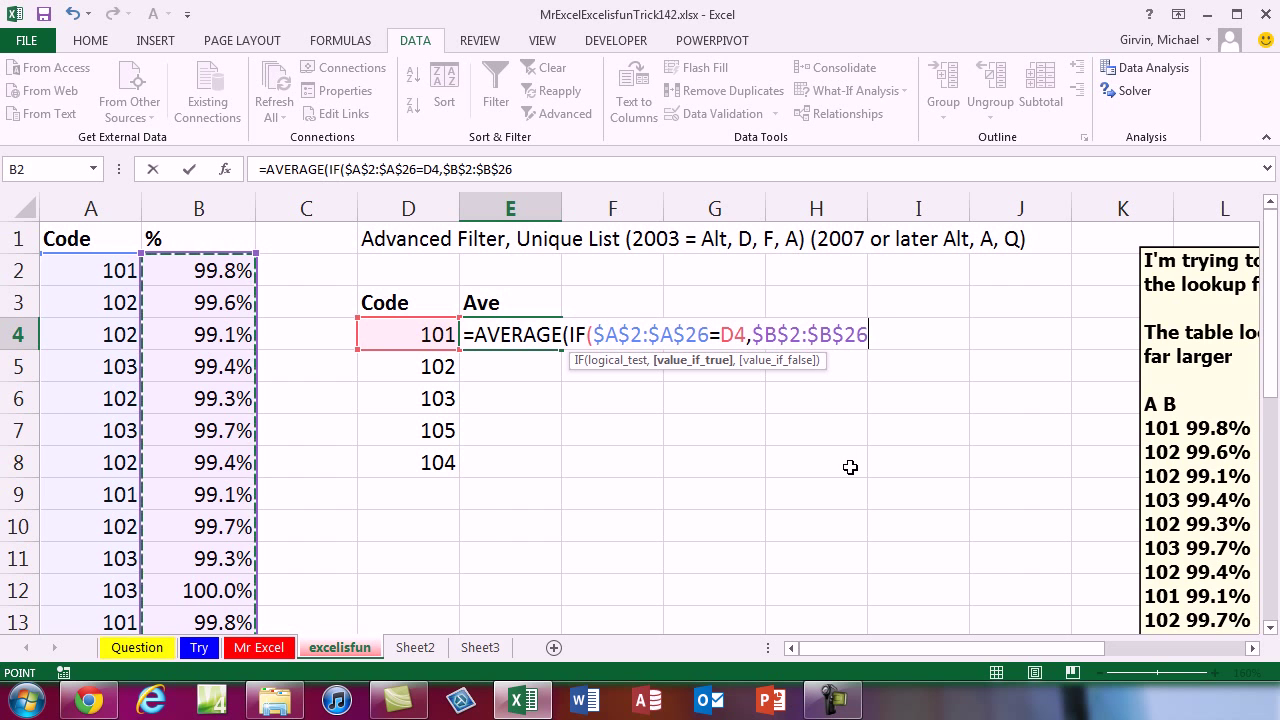
{"action": "type", "text": ")"}
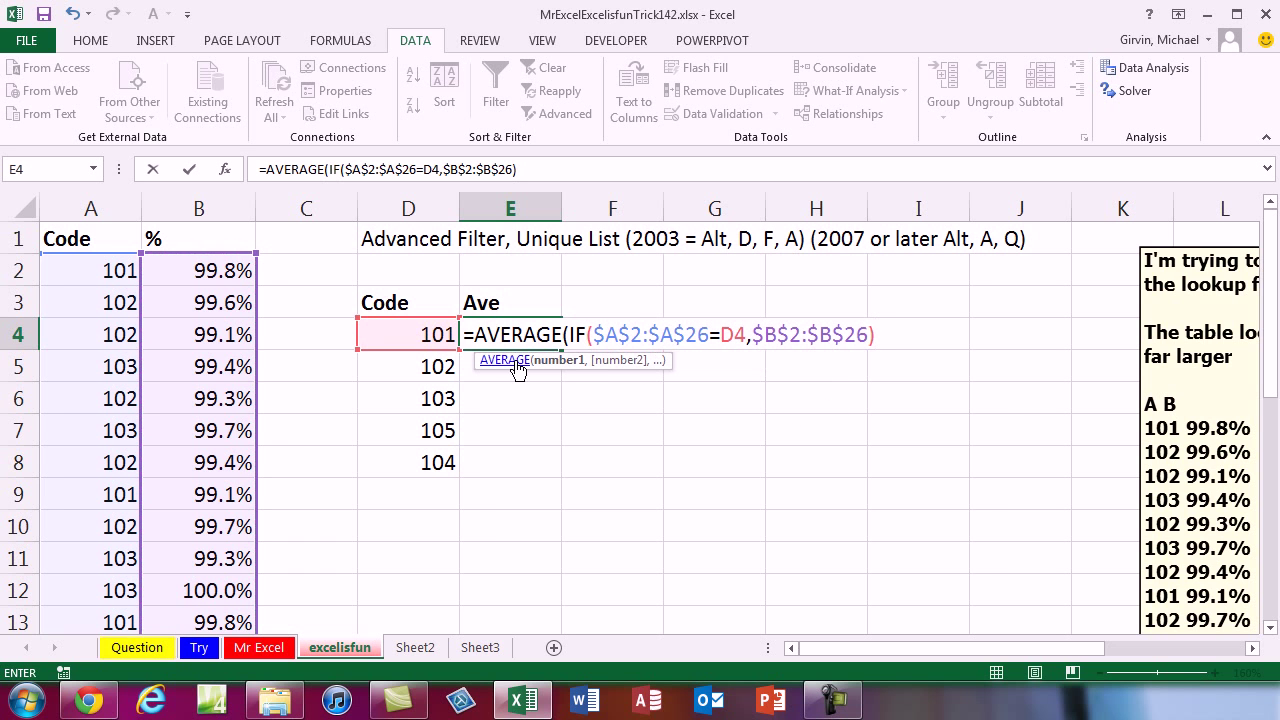
- Evaluate the whole IF argument of AVERAGE to inspect the array it returns, and restore the original expression
{"action": "left_click", "coordinate": [560, 361]}
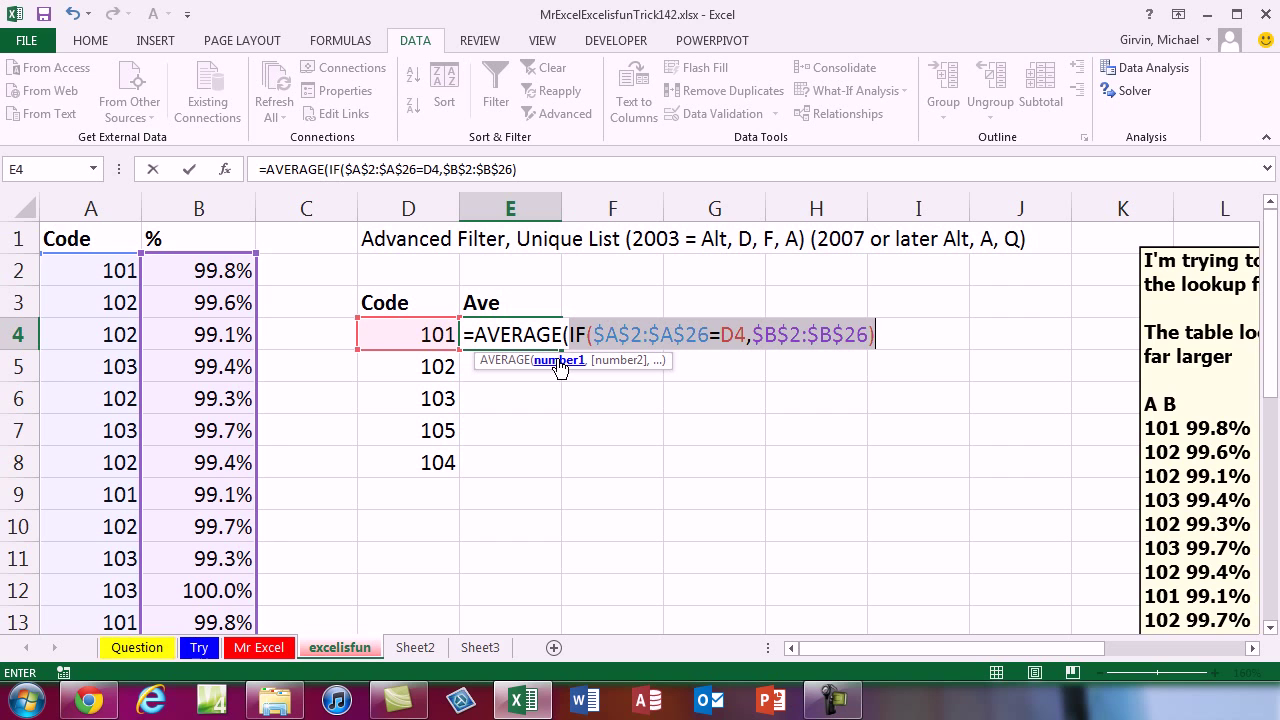
{"action": "key", "text": "F9"}
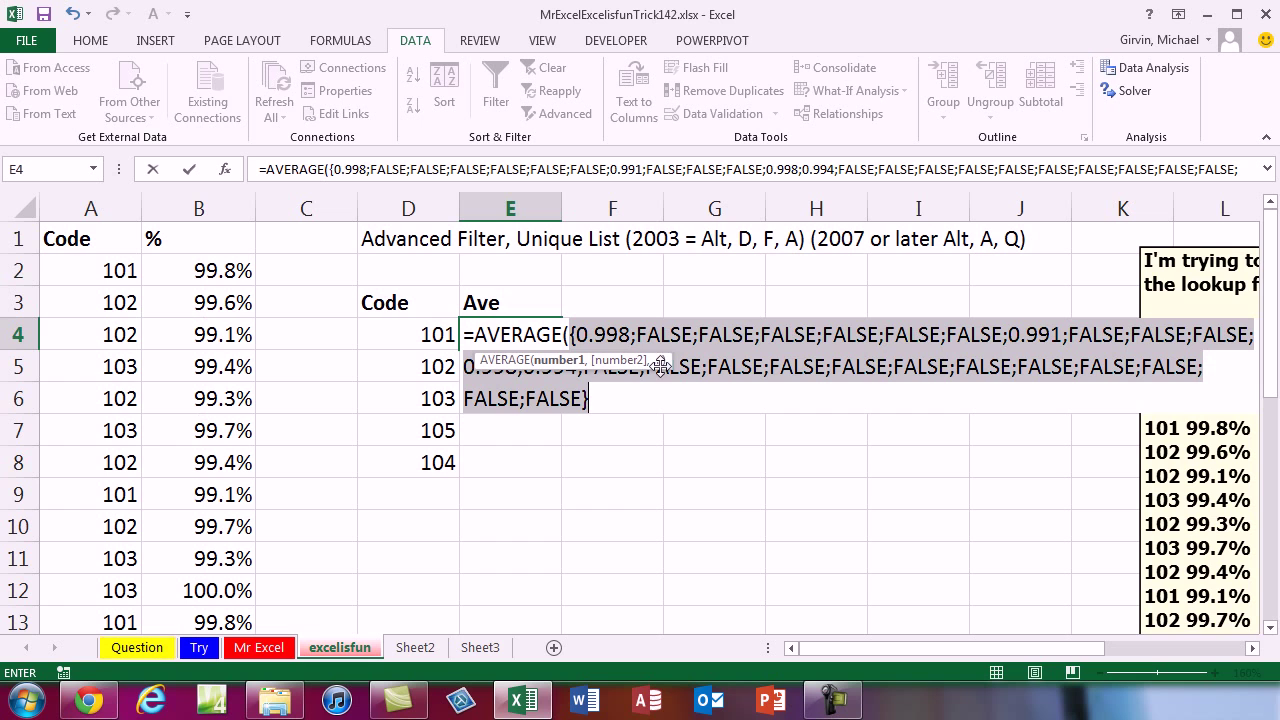
{"action": "left_click_drag", "start_coordinate": [660, 366], "coordinate": [850, 434]}
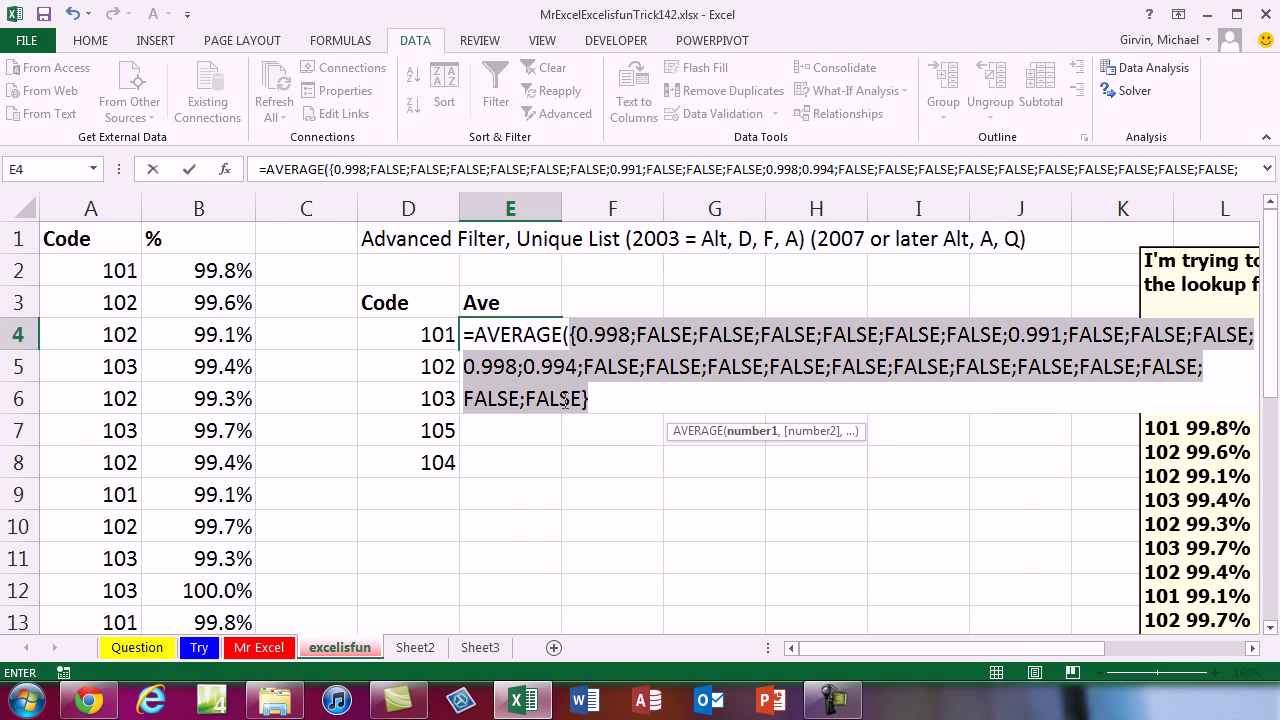
{"action": "key", "text": "ctrl+z"}
{"action": "left_click", "coordinate": [901, 334]}
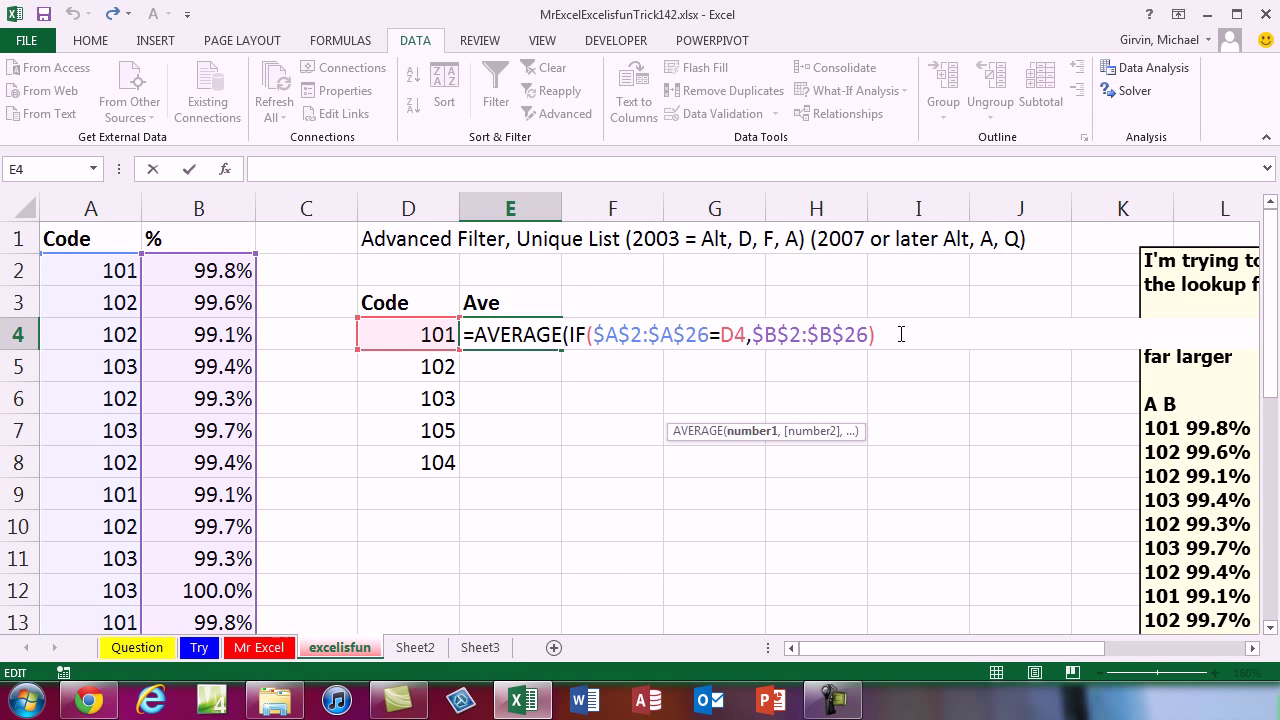
- Complete =AVERAGE(IF($A$2:$A$26=D4,$B$2:$B$26)) in E4 as an ordinary formula and copy it down to E8
{"action": "type", "text": ")"}
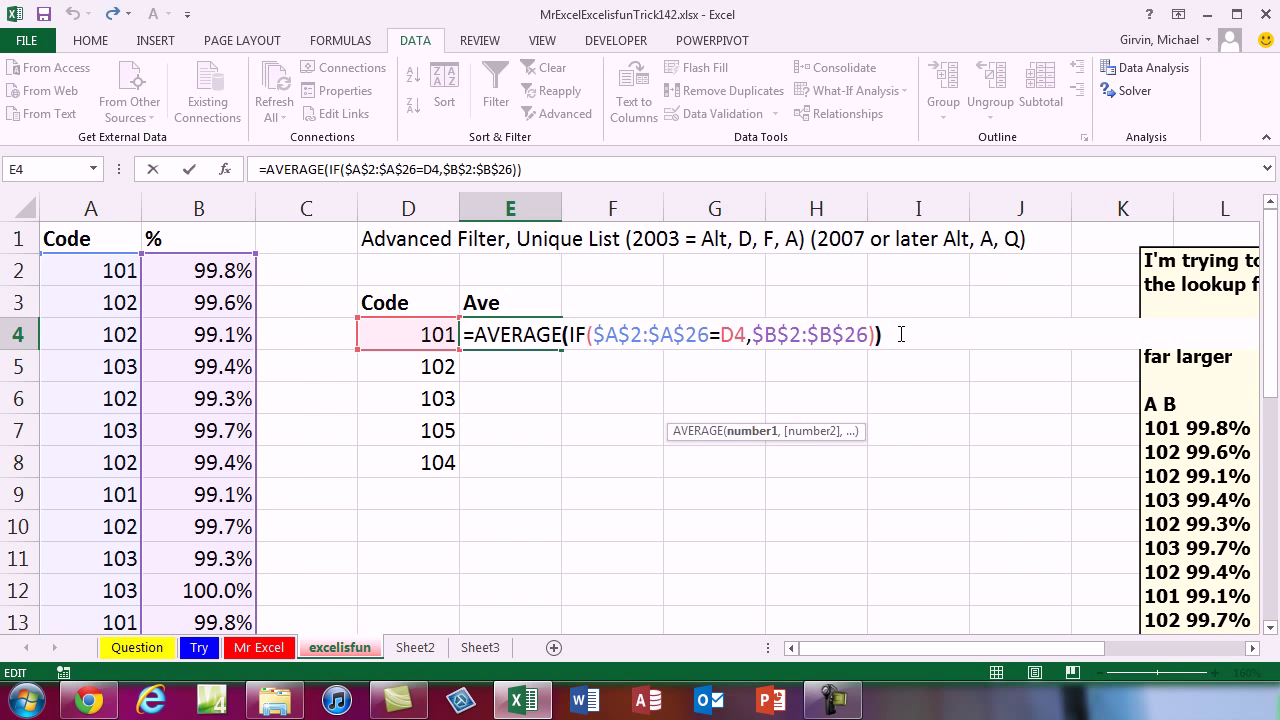
{"action": "key", "text": "Return"}
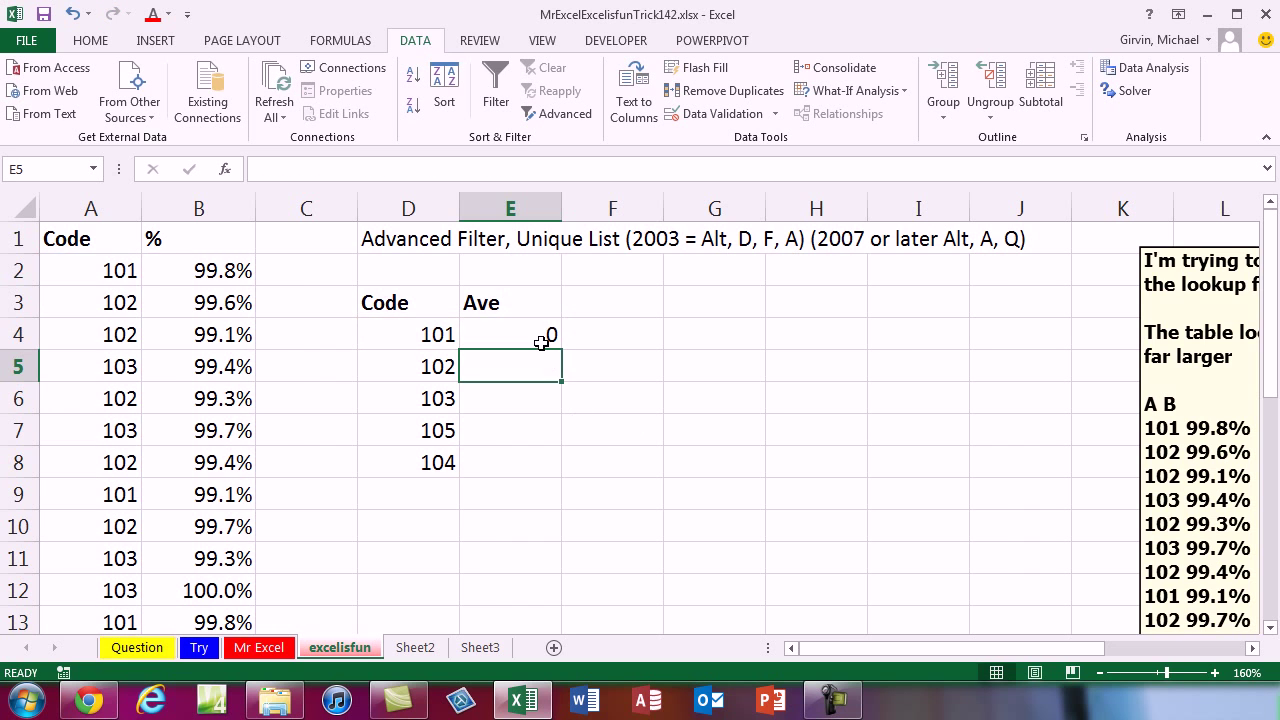
{"action": "left_click", "coordinate": [541, 343]}
{"action": "left_click_drag", "start_coordinate": [565, 423], "coordinate": [569, 490]}
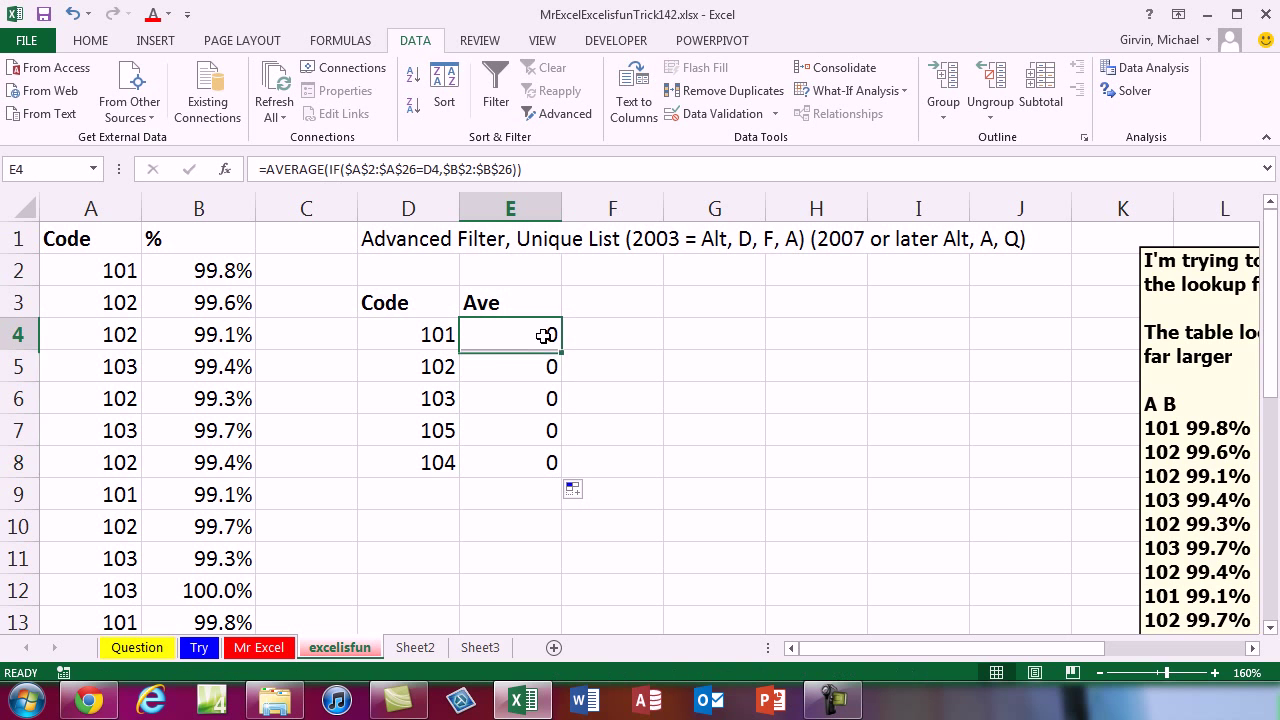
- Re-enter the E4 AVERAGE-IF formula as an array formula and copy it down through E8
{"action": "double_click", "coordinate": [543, 335]}
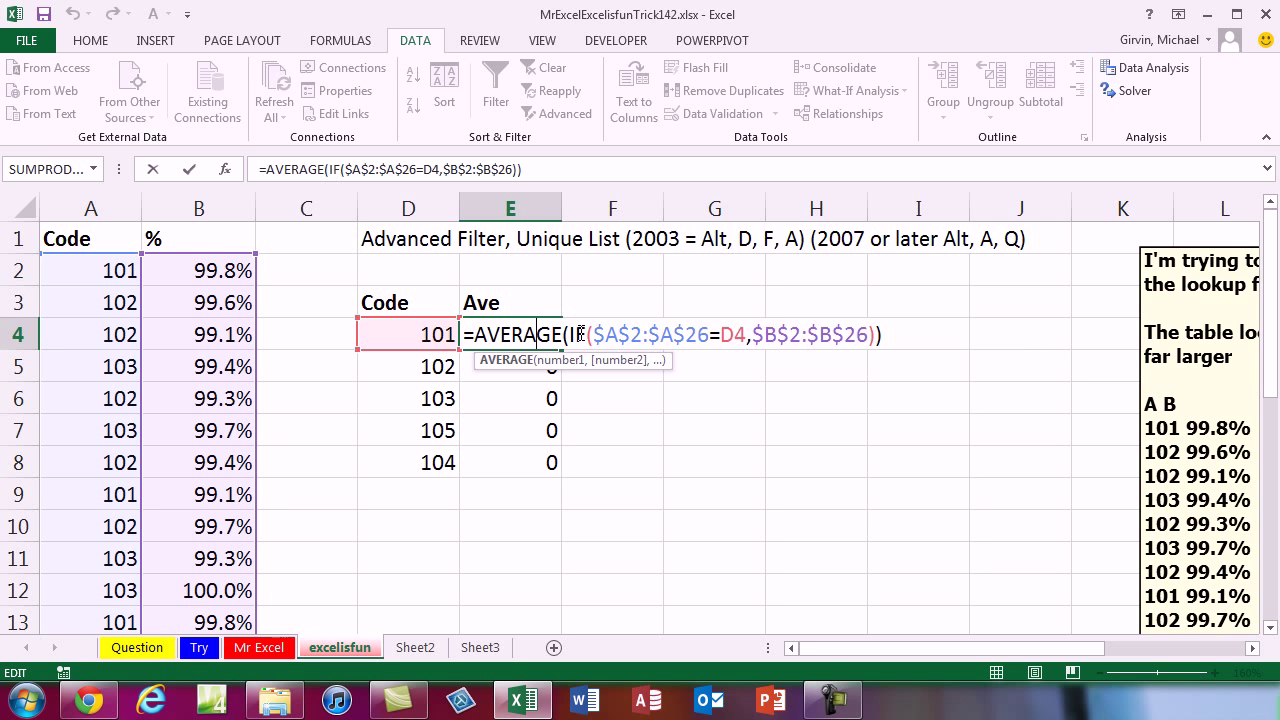
{"action": "key", "text": "ctrl+shift+Return"}
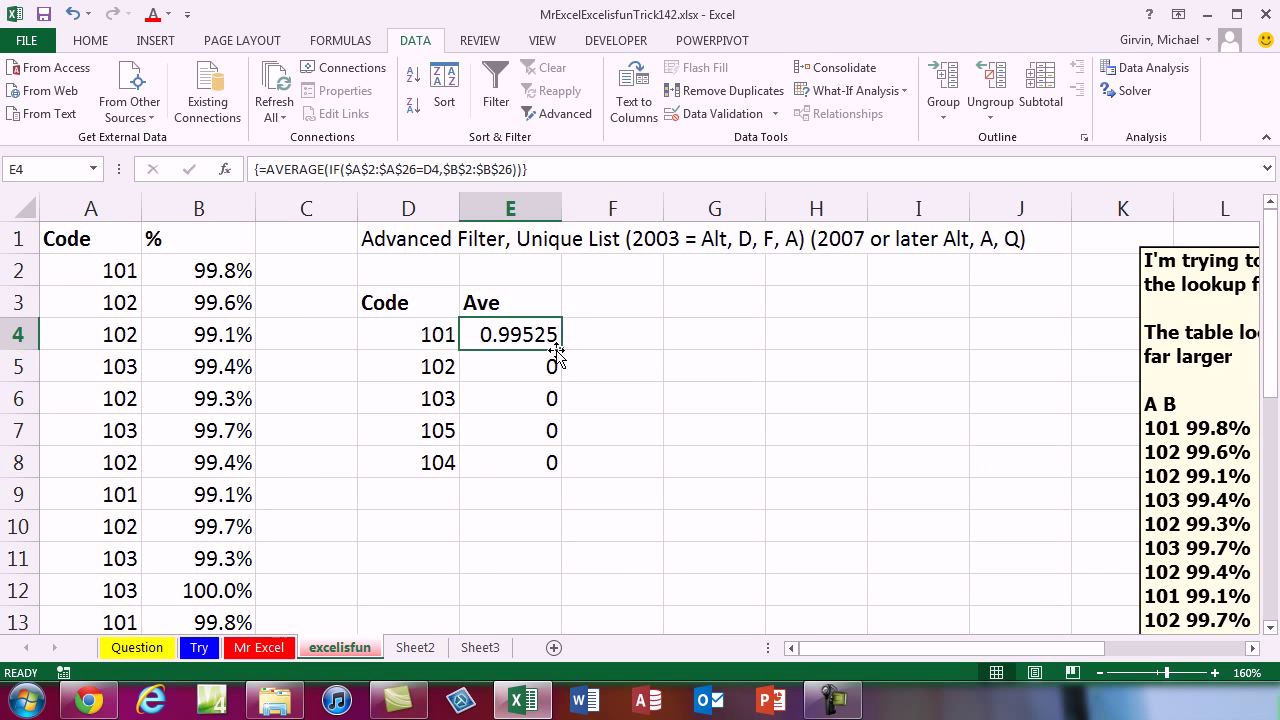
{"action": "double_click", "coordinate": [1088, 678]}
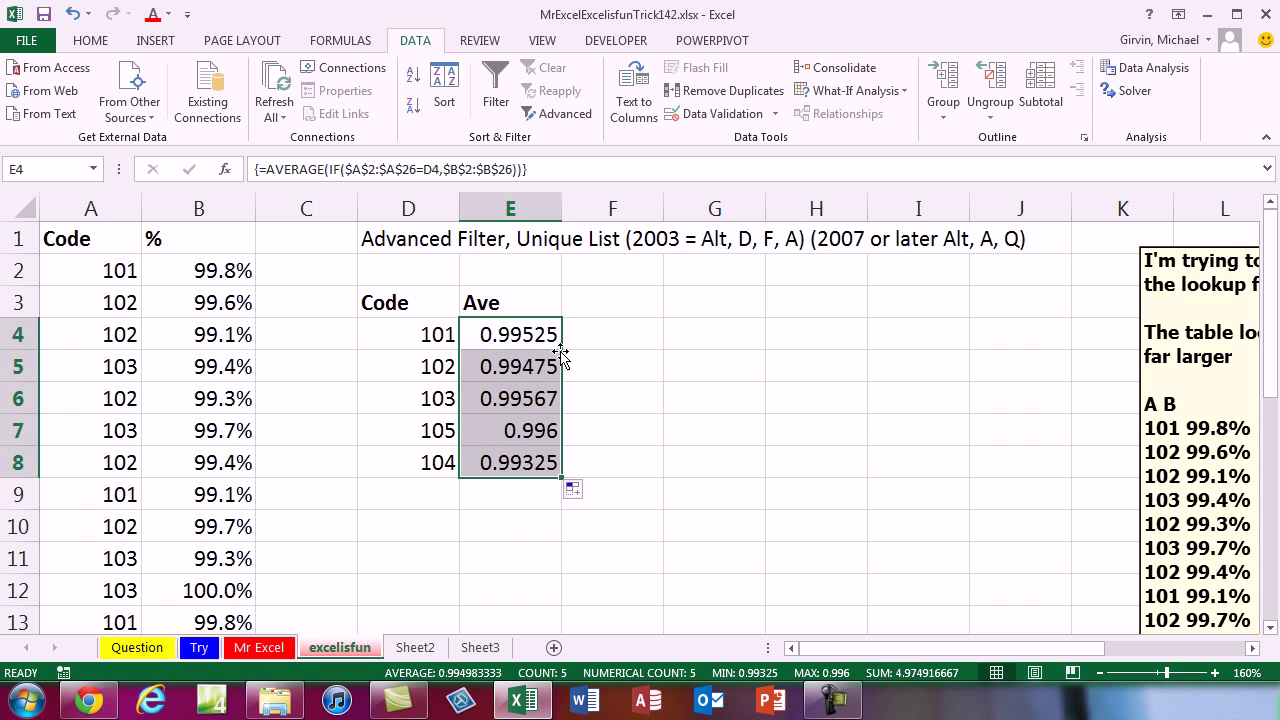
- Set the percentage in B6 to 100% and check the recalculated average for code 102 in E5
{"action": "left_click", "coordinate": [228, 398]}
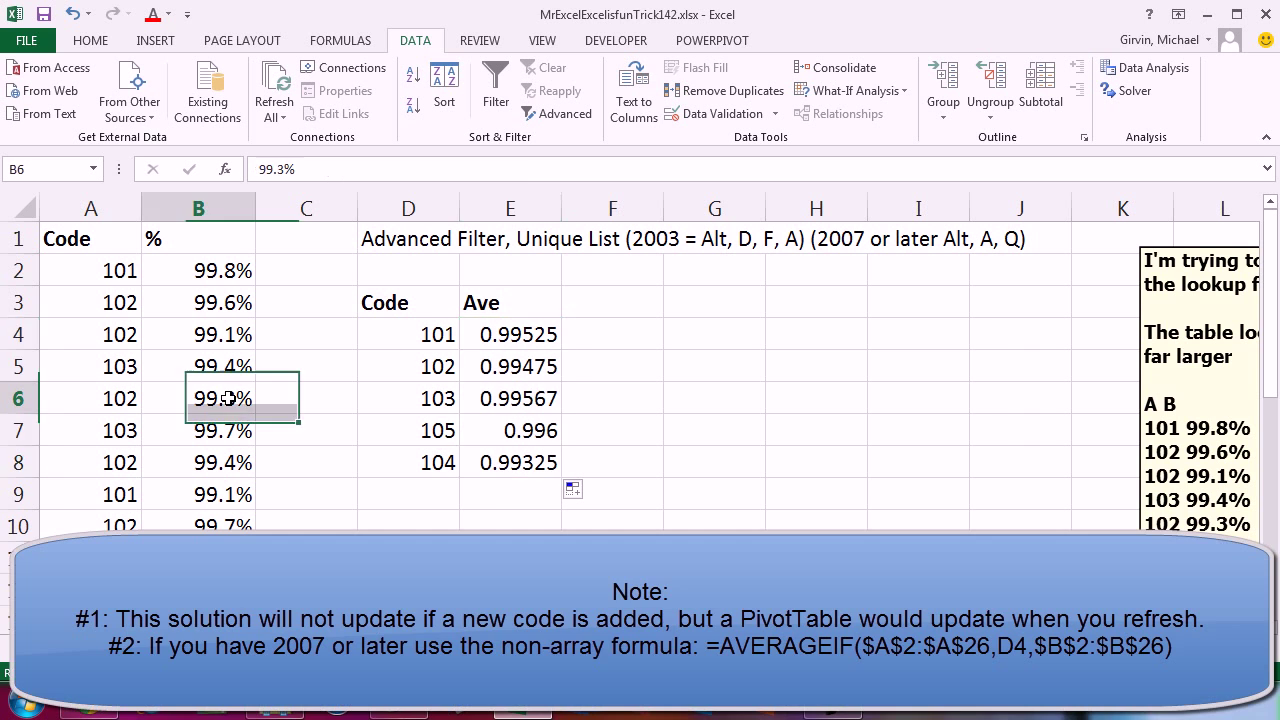
{"action": "type", "text": "0"}
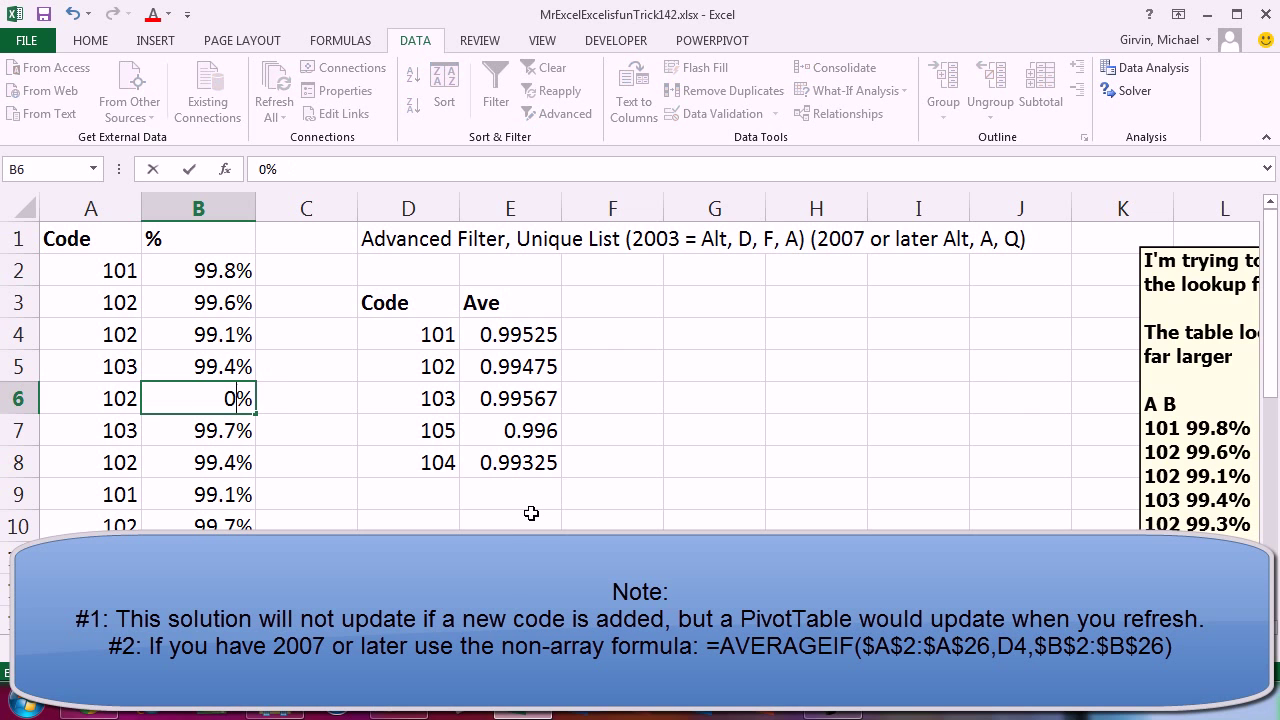
{"action": "key", "text": "BackSpace"}
{"action": "type", "text": "100"}
{"action": "key", "text": "ctrl+Return"}
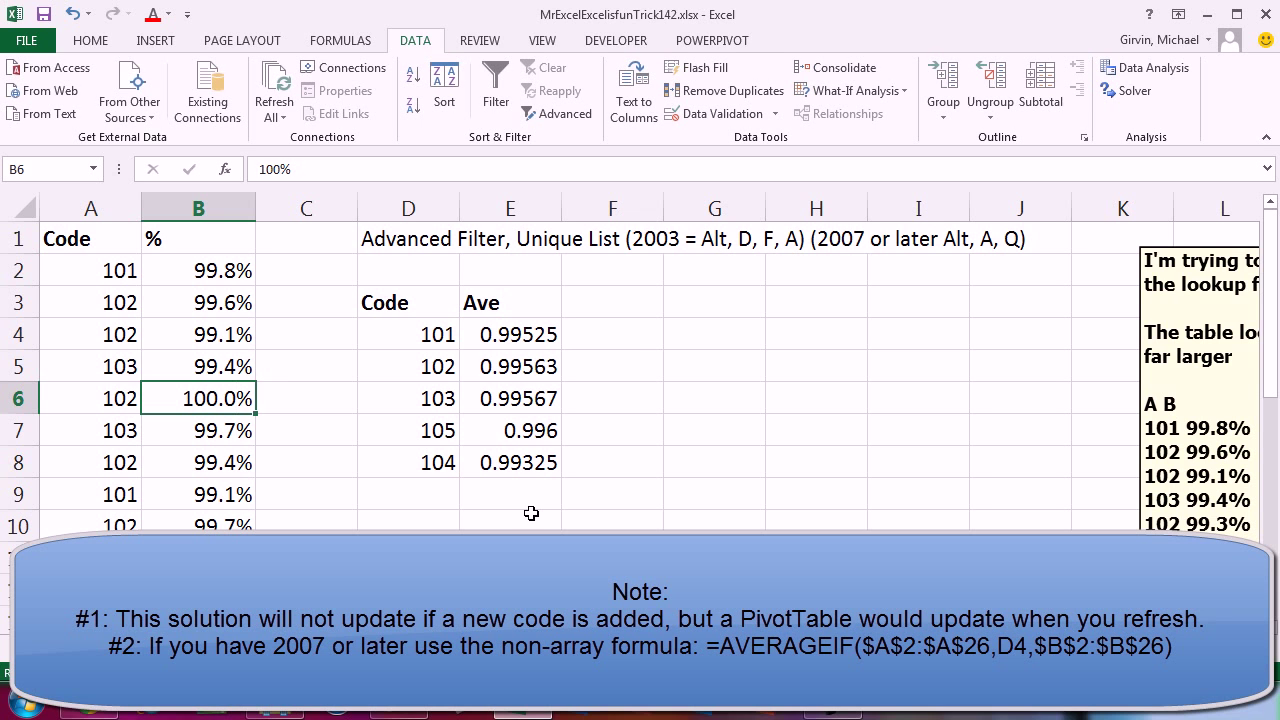
{"action": "left_click", "coordinate": [538, 372]}
{"action": "double_click", "coordinate": [538, 370]}
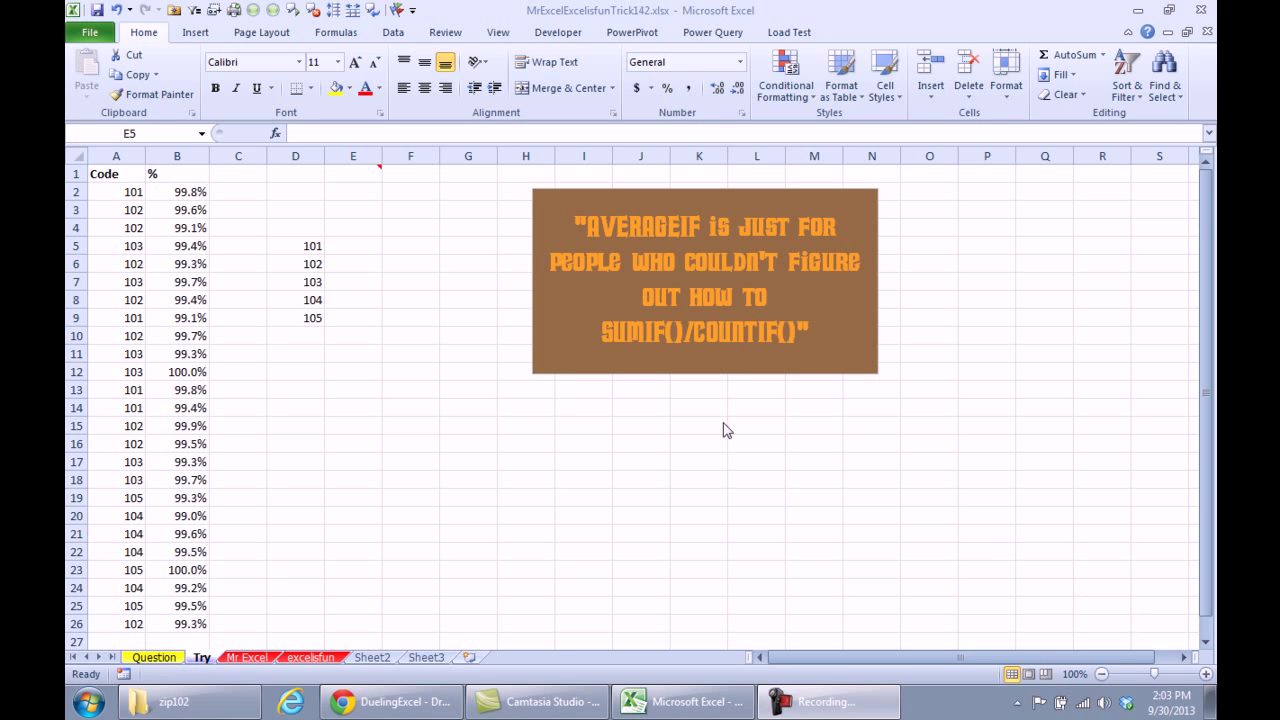
- Begin a SUMIF formula in E5 on the Try sheet with the absolute code range $A$2:$A$26 and criterion D5
{"action": "left_click", "coordinate": [358, 248]}
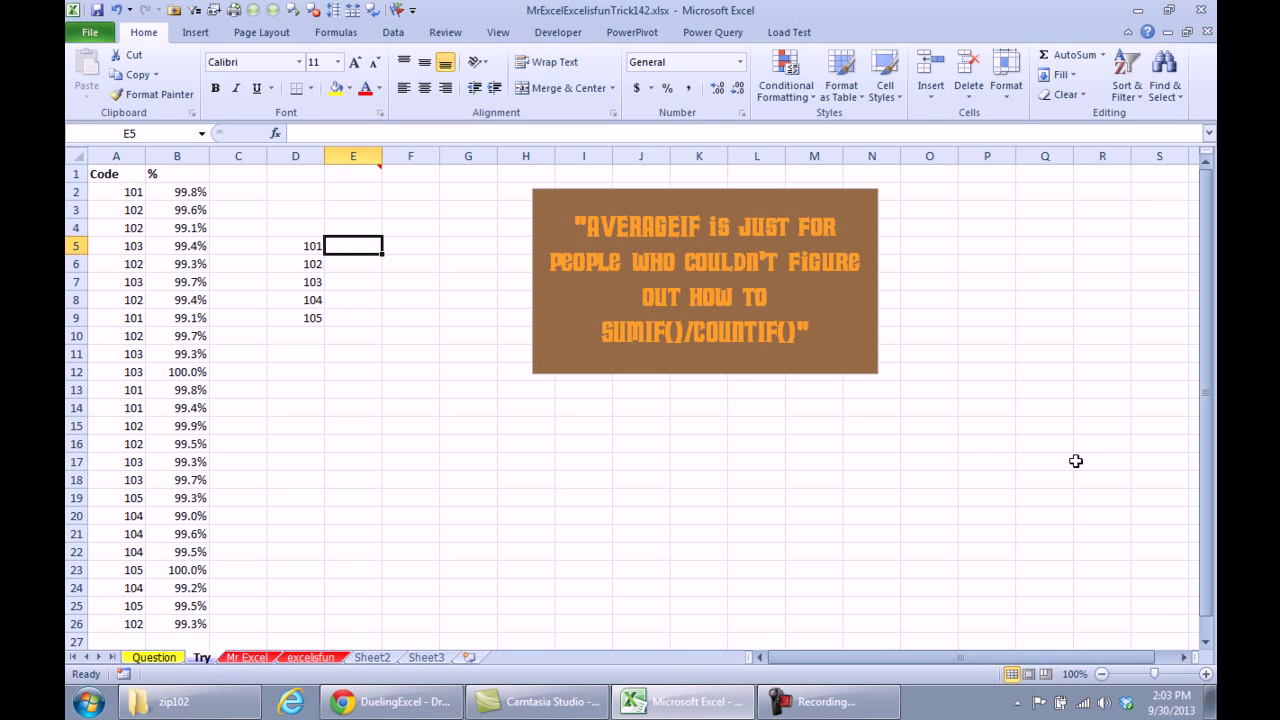
{"action": "type", "text": "=SUMIF("}
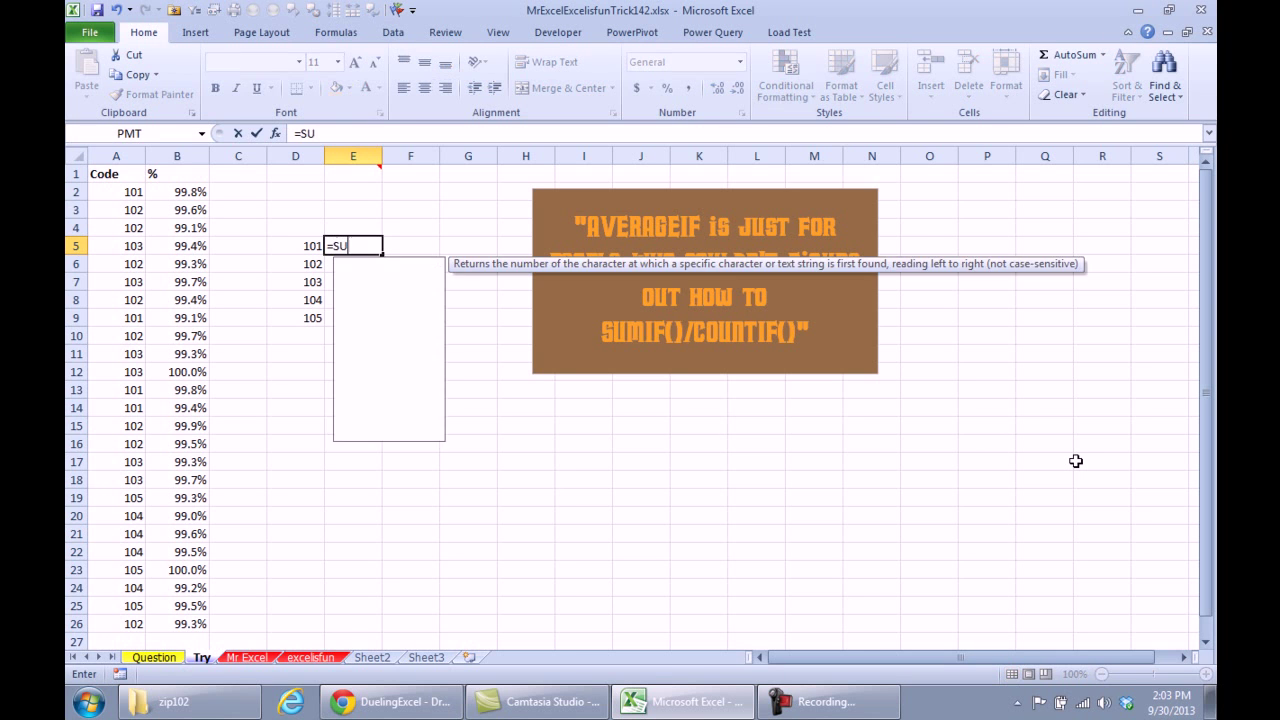
{"action": "key", "text": "Left"}
{"action": "key", "text": "Left"}
{"action": "key", "text": "Left"}
{"action": "key", "text": "Left"}
{"action": "key", "text": "Up"}
{"action": "key", "text": "Up"}
{"action": "key", "text": "Up"}
{"action": "key", "text": "ctrl+shift+Down"}
{"action": "key", "text": "F4"}
{"action": "type", "text": ","}
{"action": "key", "text": "Left"}
{"action": "type", "text": ","}
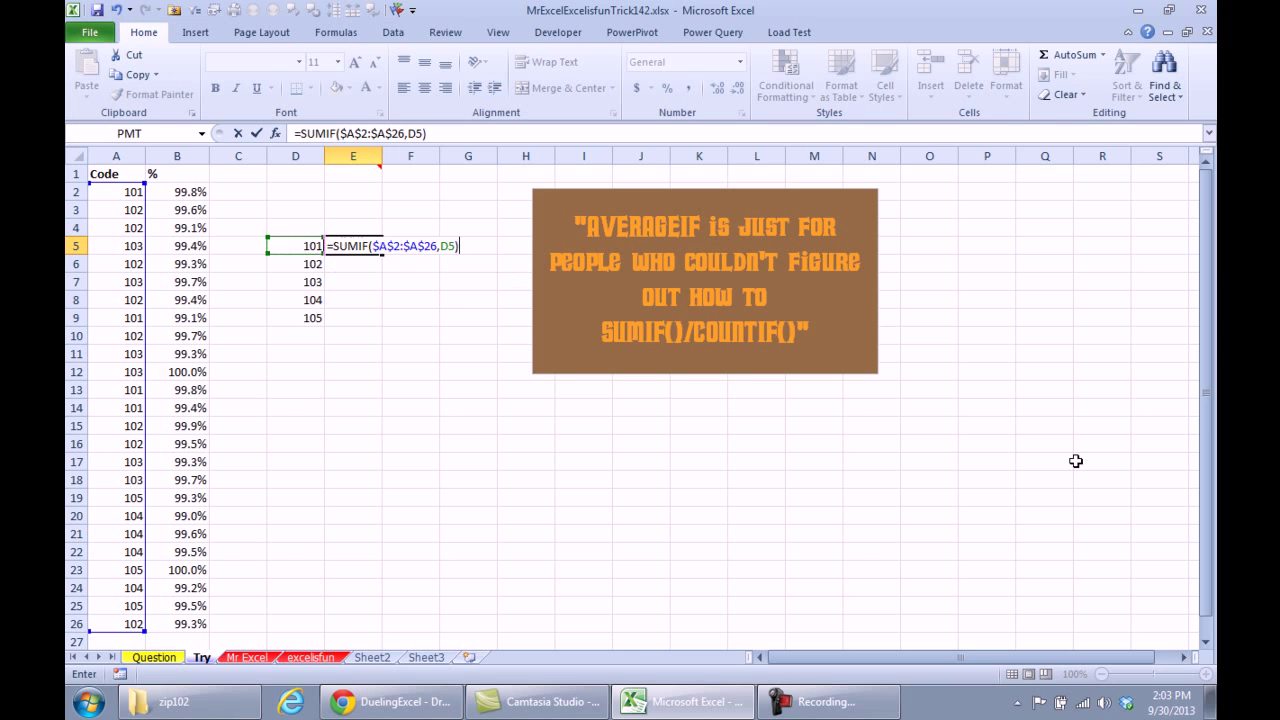
- Supply the absolute reference $B$2 as the SUMIF function's sum range
{"action": "key", "text": "Left"}
{"action": "key", "text": "Left"}
{"action": "key", "text": "Left"}
{"action": "key", "text": "Left"}
{"action": "key", "text": "Up"}
{"action": "key", "text": "Right"}
{"action": "key", "text": "Up"}
{"action": "key", "text": "Up"}
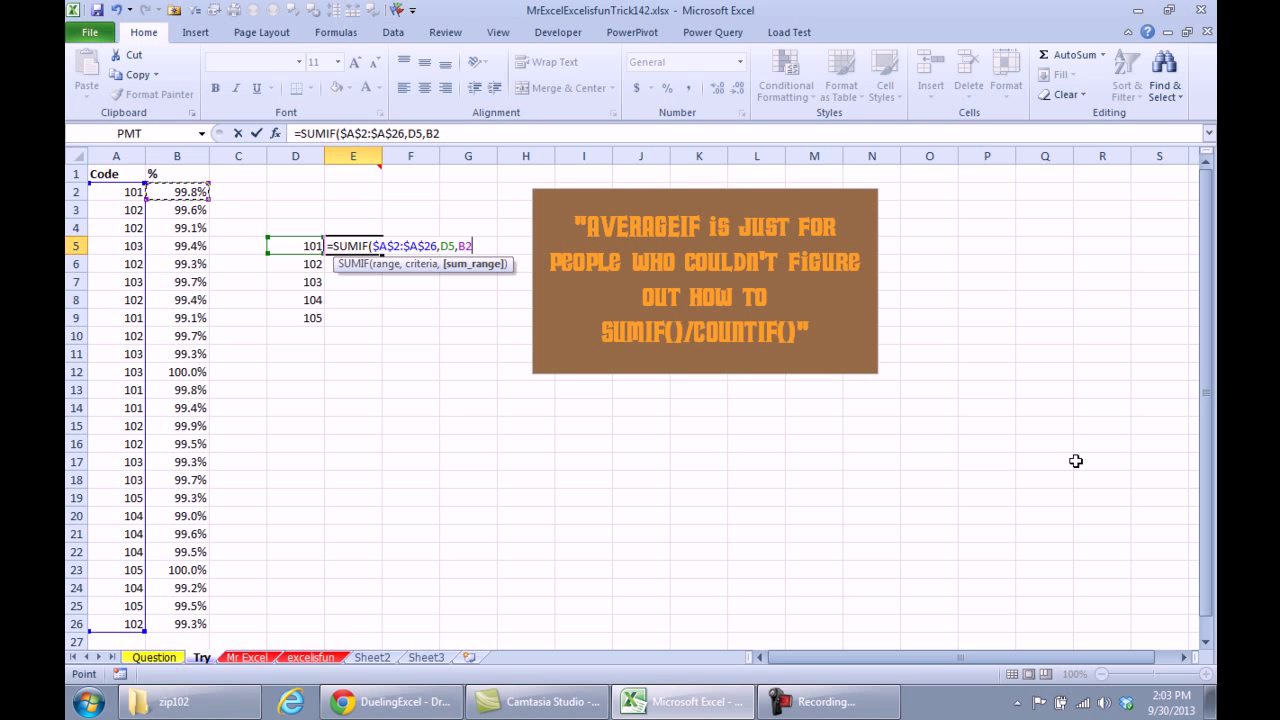
{"action": "key", "text": "F4"}
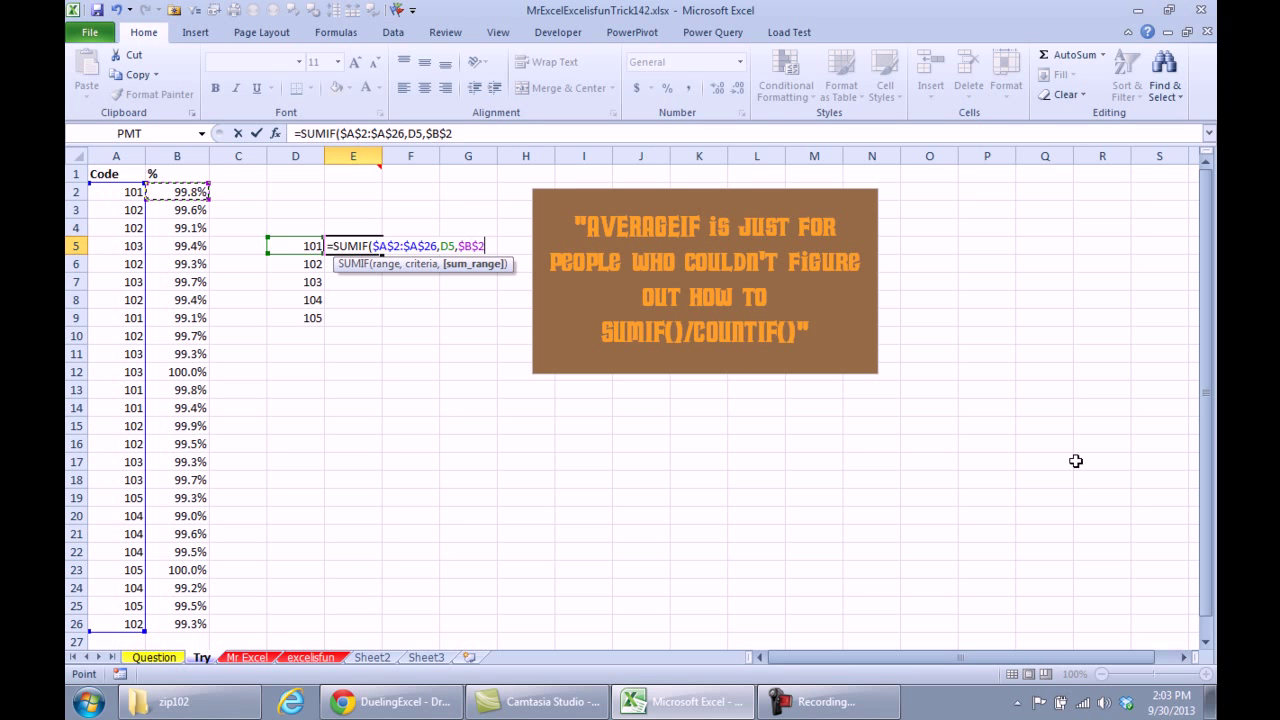
- Divide the SUMIF by COUNTIF($A$2:$A$26,D5) and enter the completed formula in E5
{"action": "type", "text": ")/COUNTIF("}
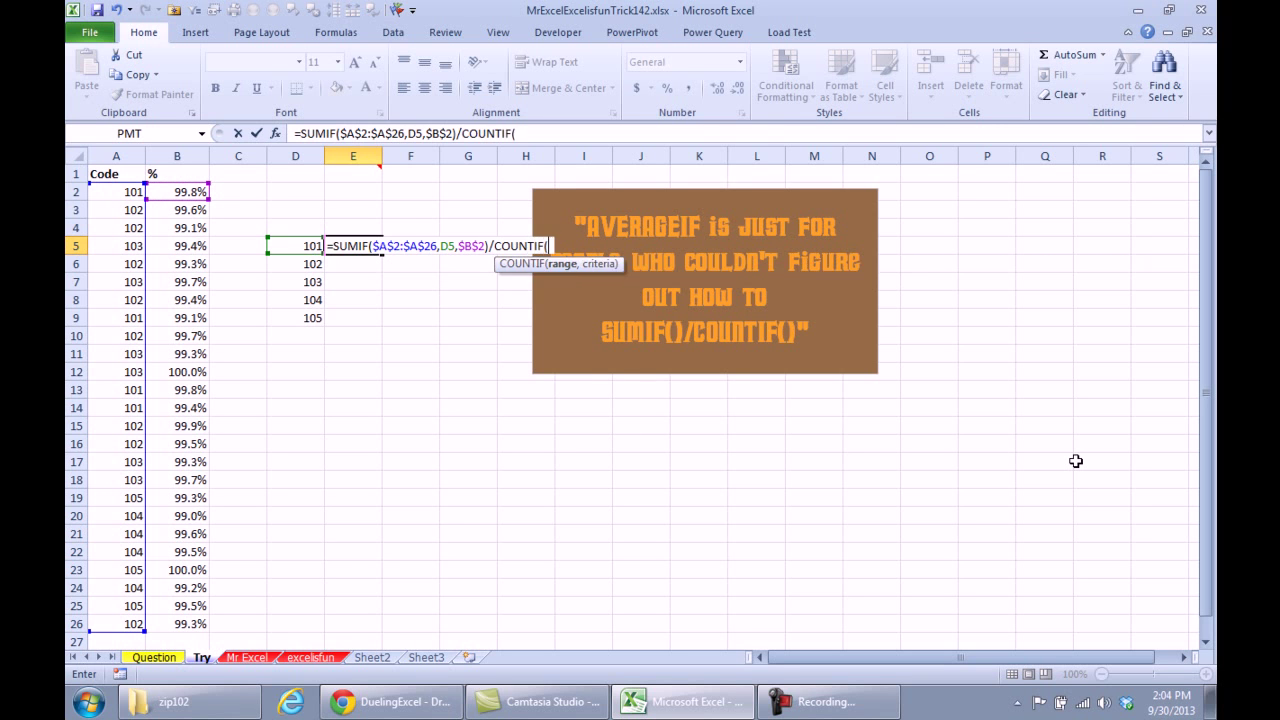
{"action": "key", "text": "Left"}
{"action": "key", "text": "Left"}
{"action": "key", "text": "Left"}
{"action": "key", "text": "Left"}
{"action": "key", "text": "Up"}
{"action": "key", "text": "Up"}
{"action": "key", "text": "Up"}
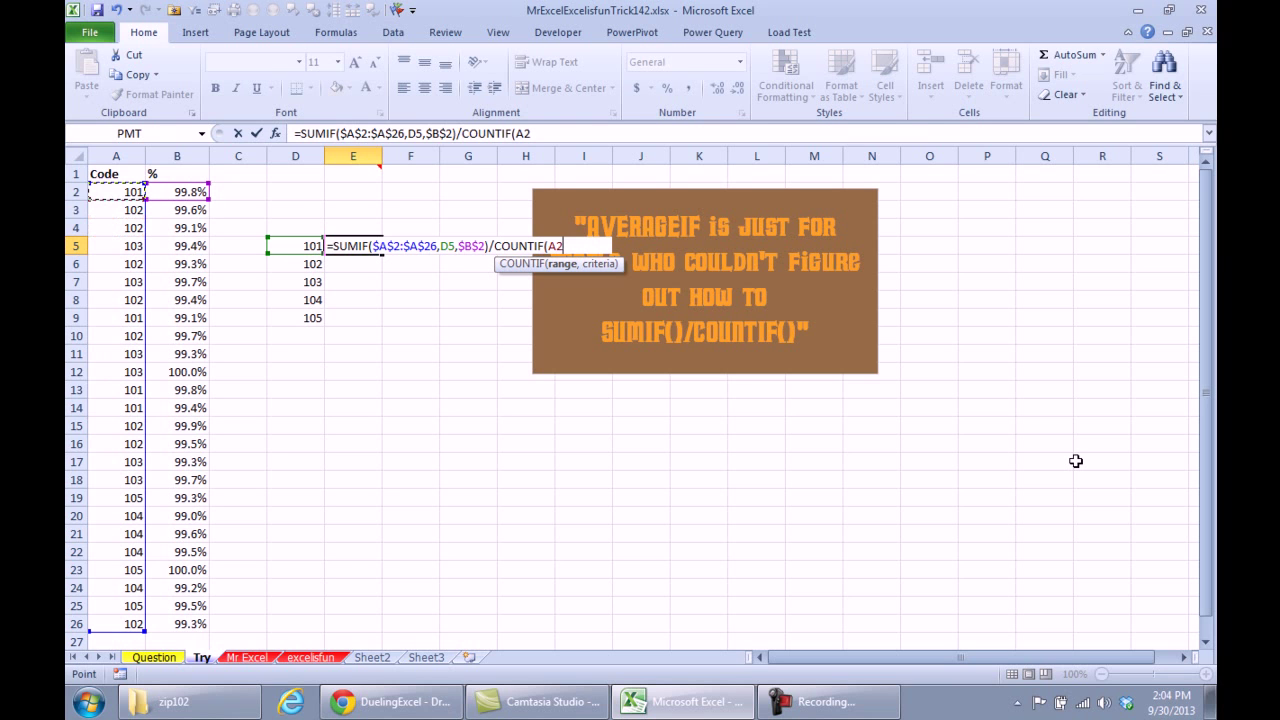
{"action": "key", "text": "ctrl+shift+Down"}
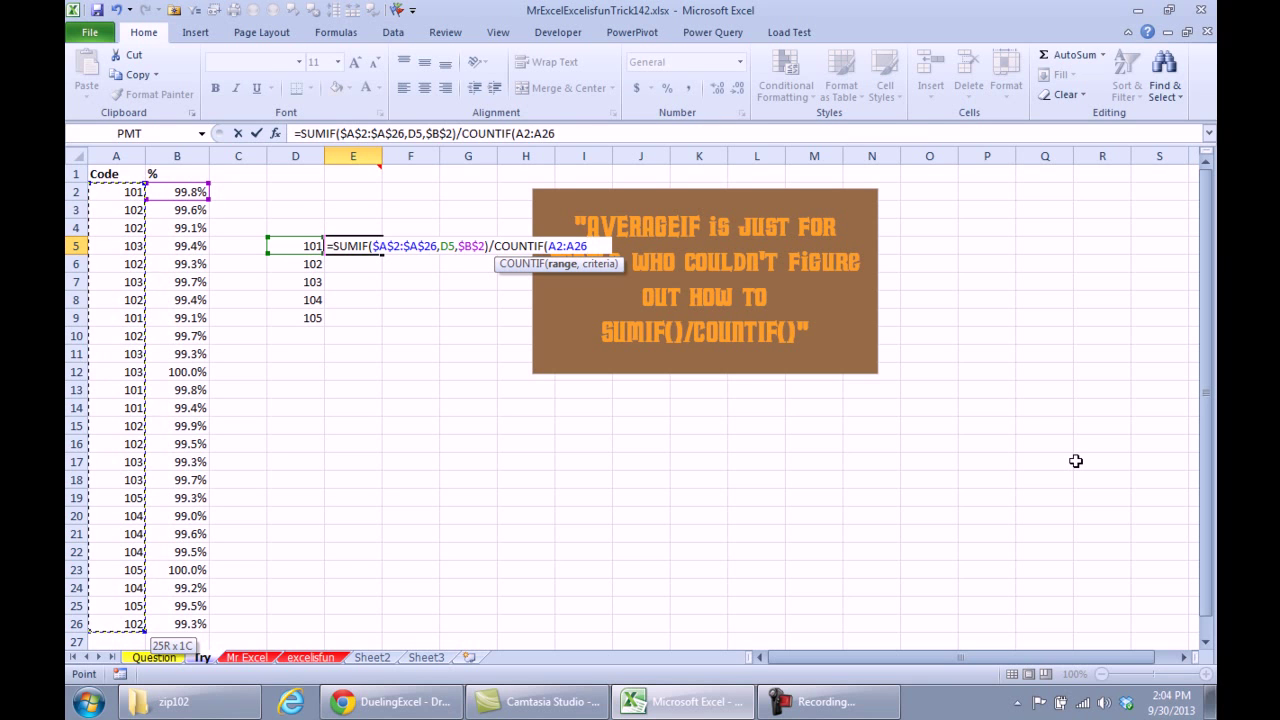
{"action": "key", "text": "F4"}
{"action": "type", "text": ","}
{"action": "key", "text": "Left"}
{"action": "type", "text": ")"}
{"action": "key", "text": "ctrl+Return"}
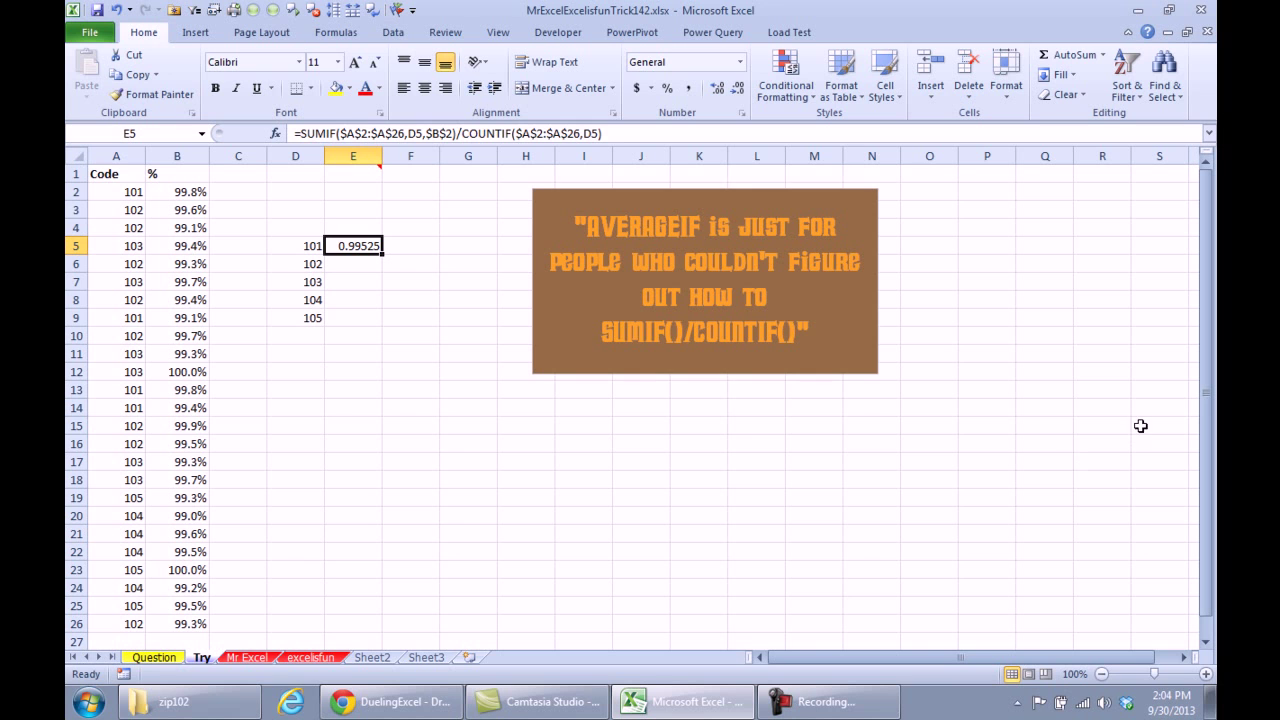
- Format E5 as a percentage with three decimal places and copy its formula down to E9
{"action": "left_click", "coordinate": [667, 88]}
{"action": "left_click", "coordinate": [717, 88]}
{"action": "left_click", "coordinate": [717, 88]}
{"action": "left_click", "coordinate": [717, 88]}
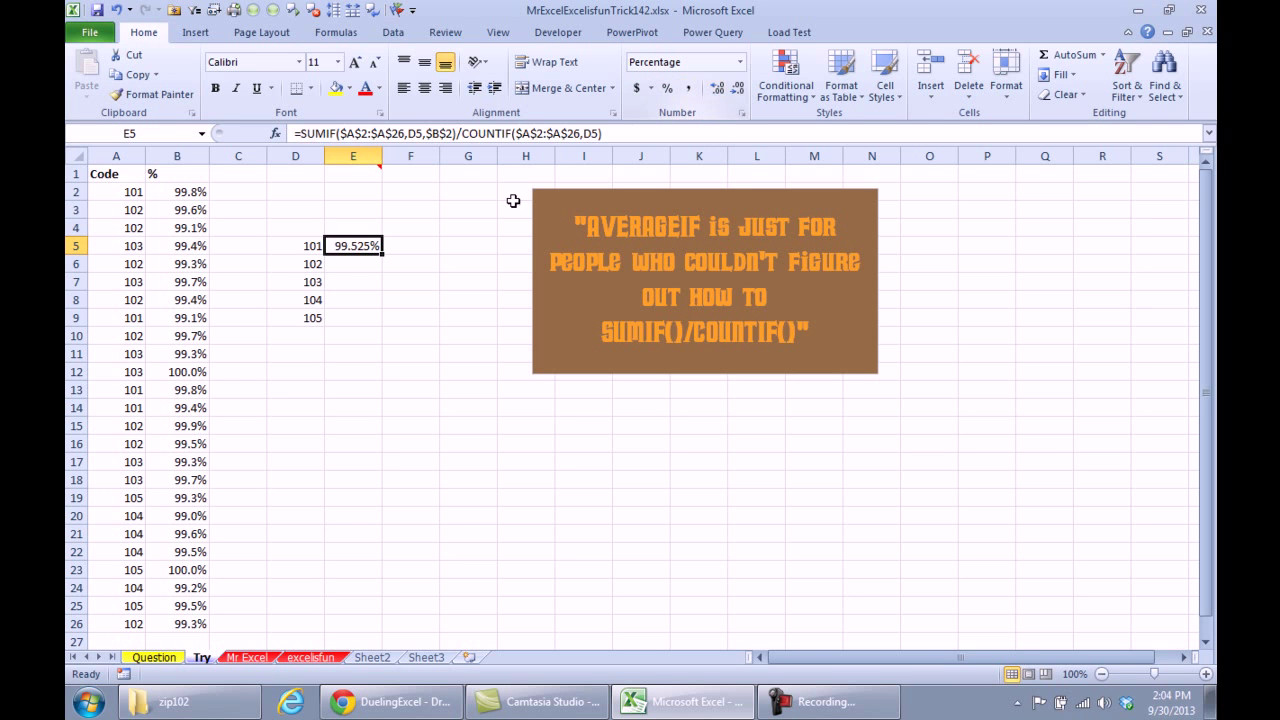
{"action": "double_click", "coordinate": [381, 254]}
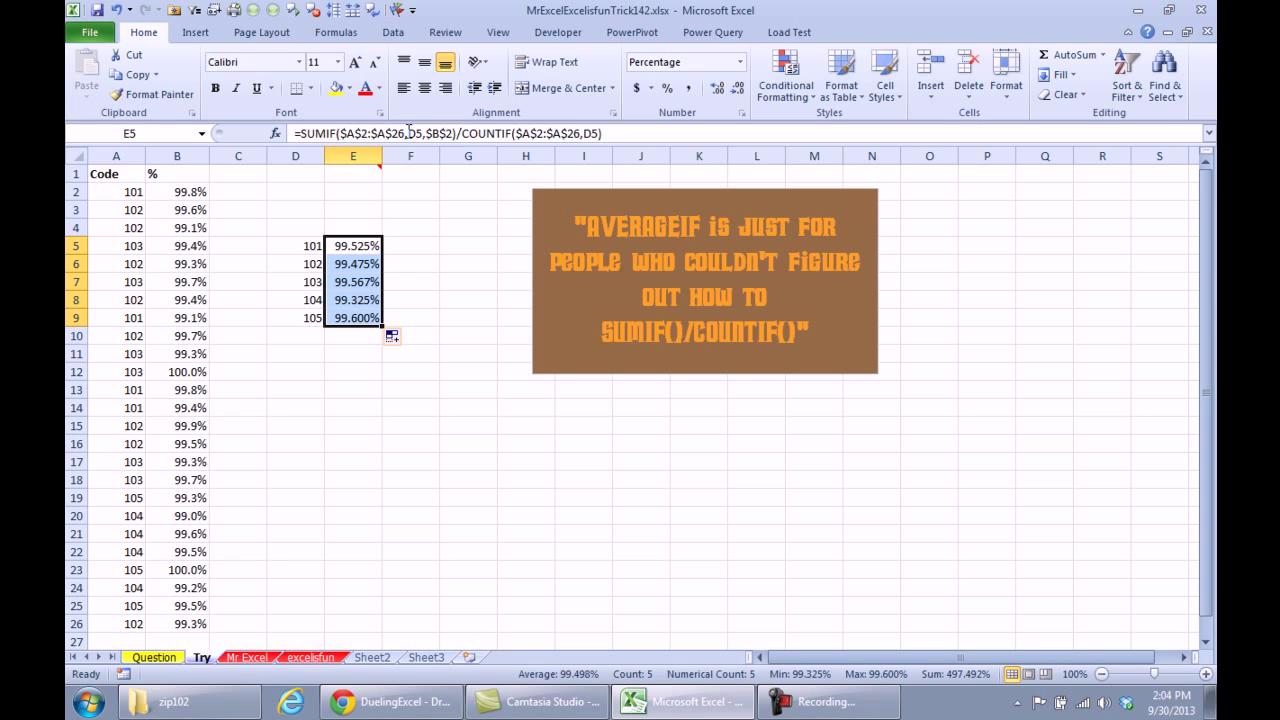